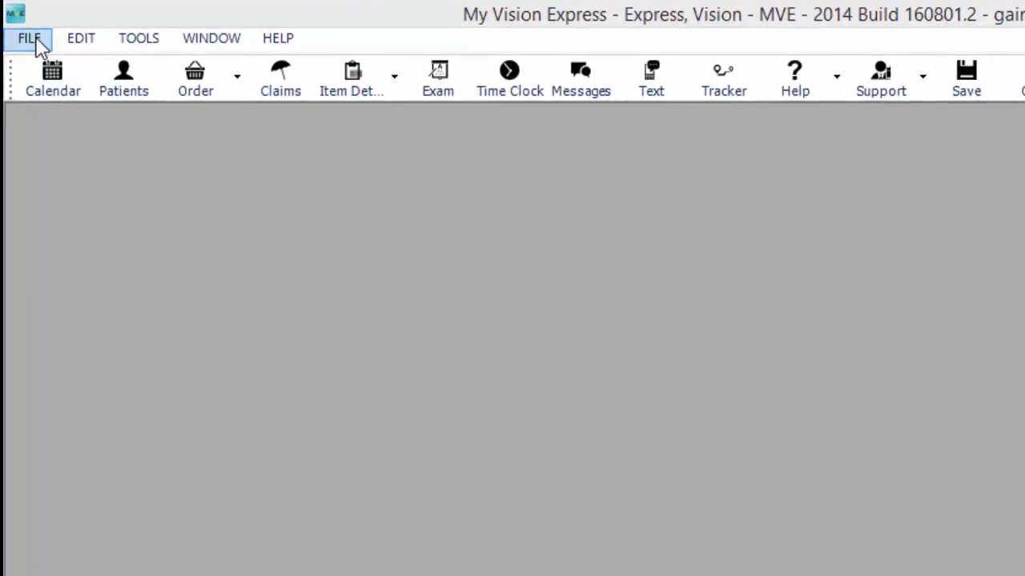
Open the Company Information setup and show its System settings
click(35, 39)
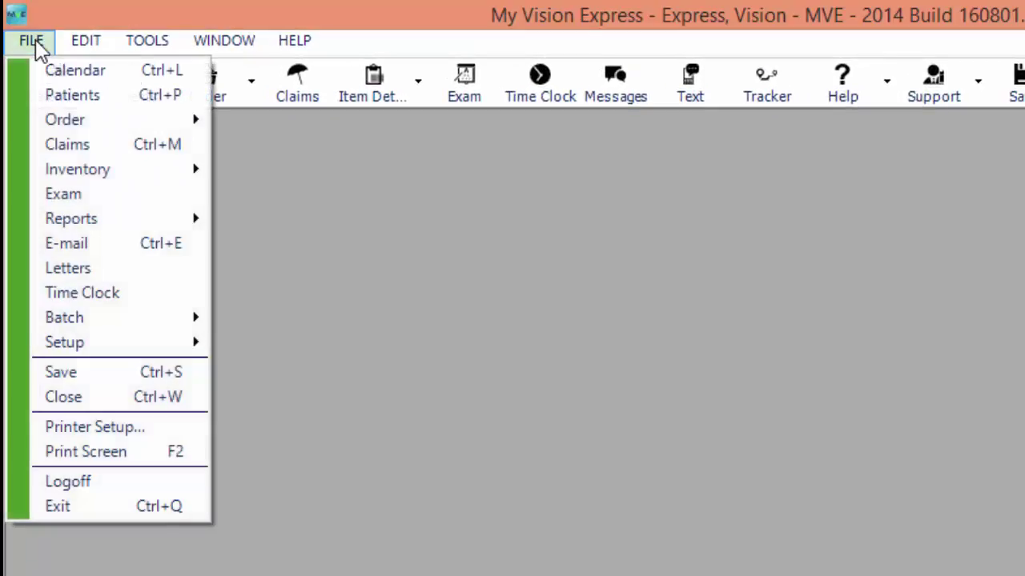
mouse_move(144, 347)
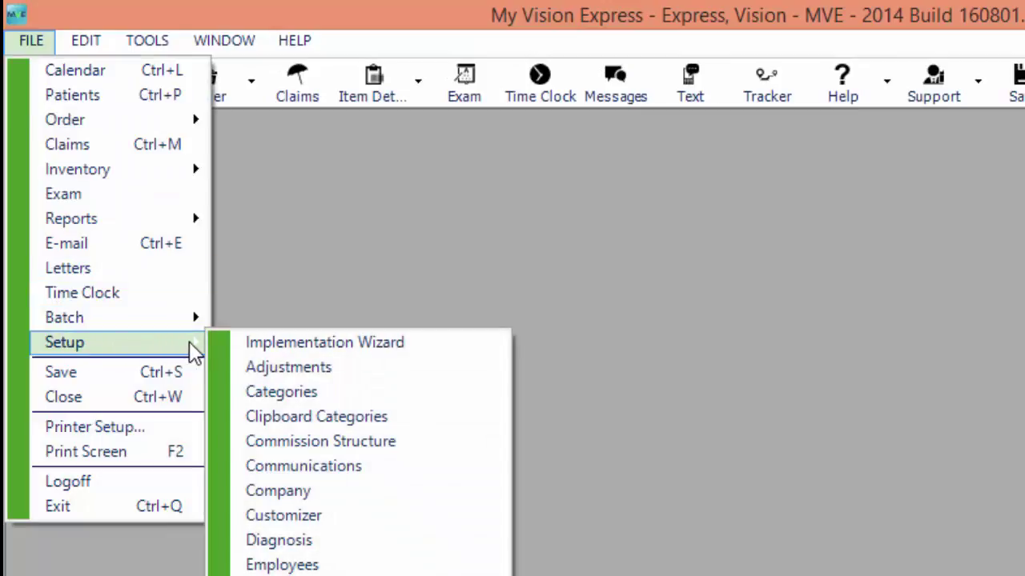
click(370, 492)
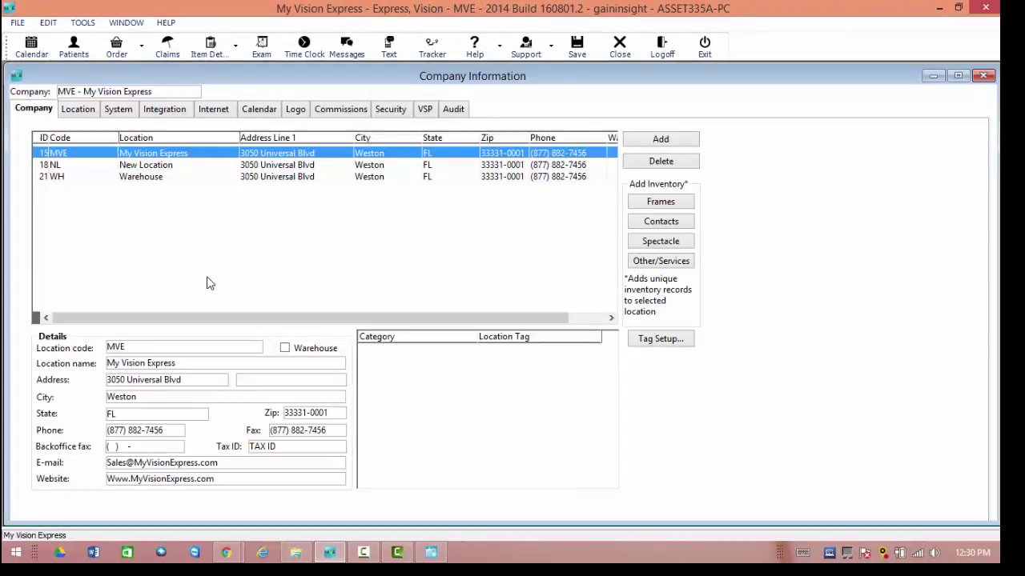
click(120, 111)
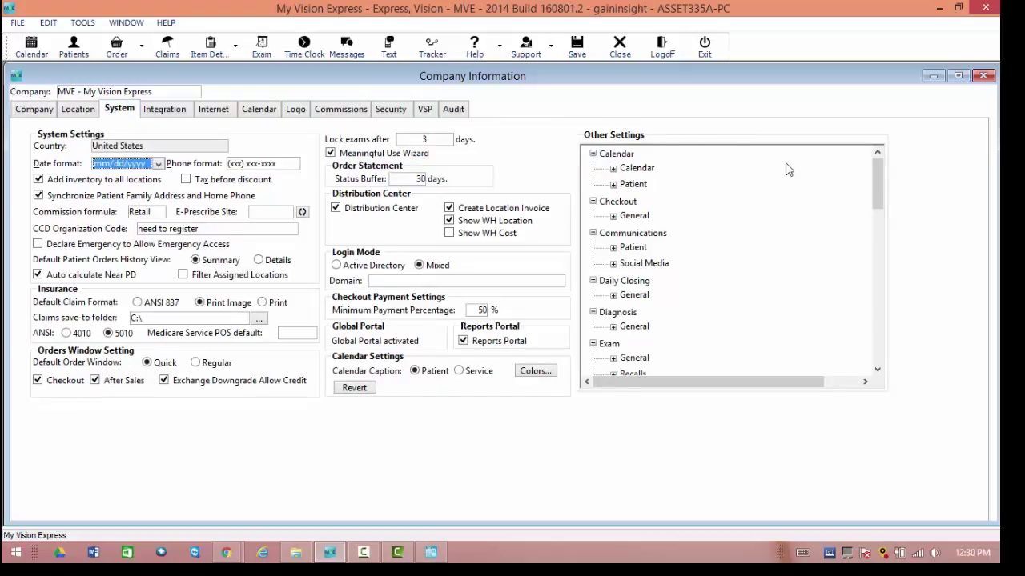
Expand the Portal Appointments group in the Other Settings tree to show all its options
click(878, 183)
drag(879, 183, 880, 270)
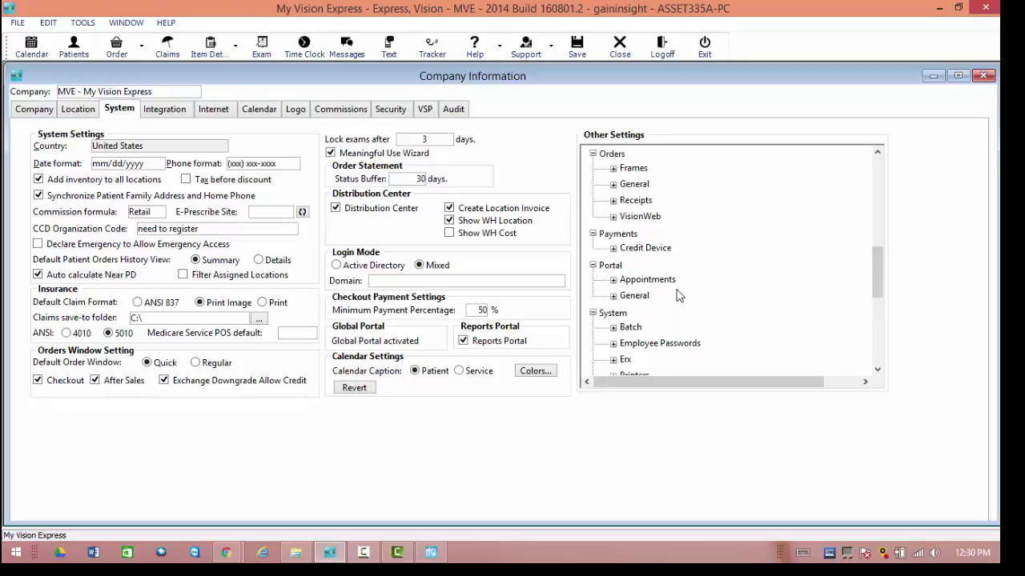
click(614, 279)
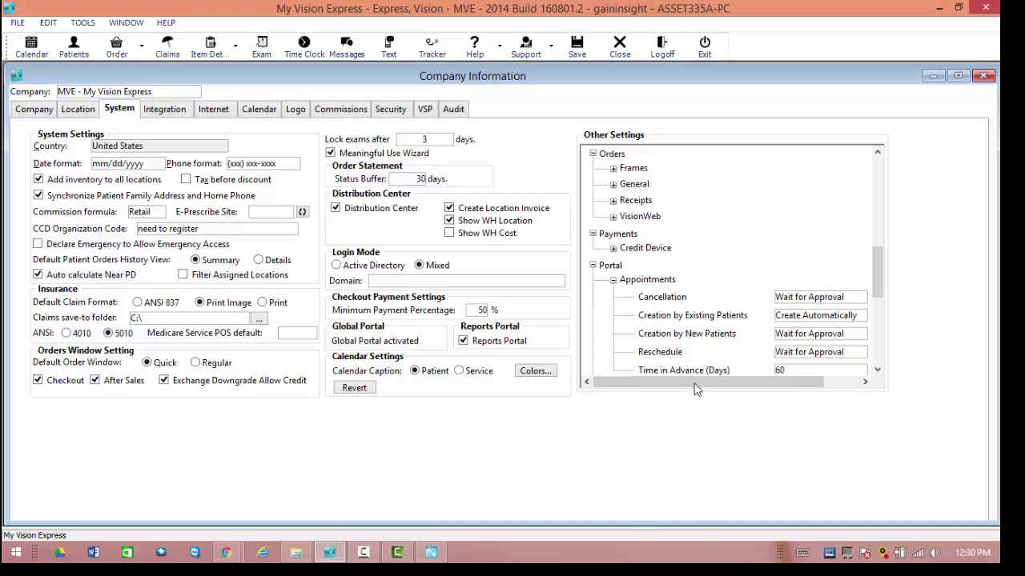
mouse_move(696, 383)
mouse_down()
mouse_move(719, 388)
mouse_move(705, 388)
mouse_up()
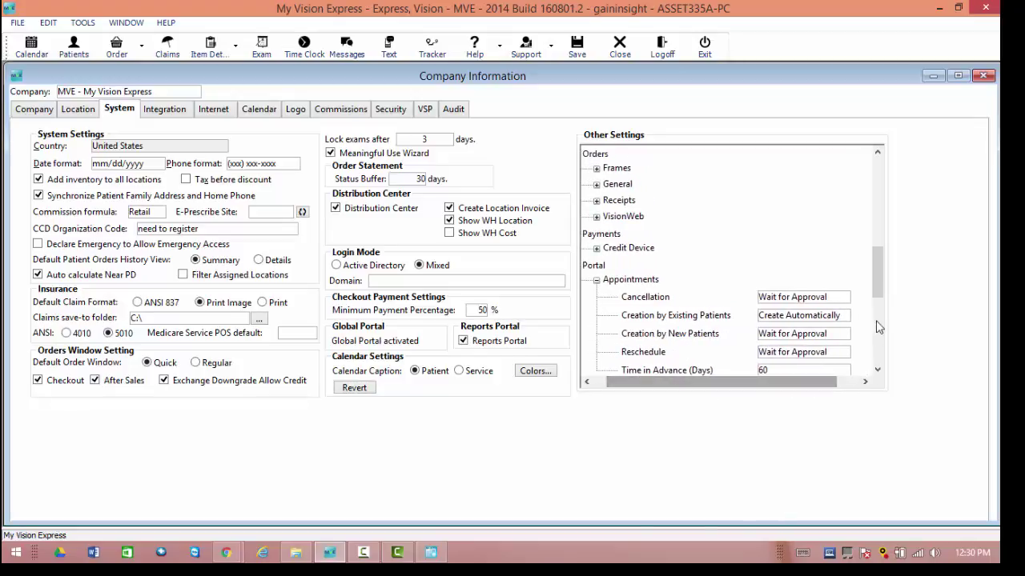
drag(878, 286, 879, 298)
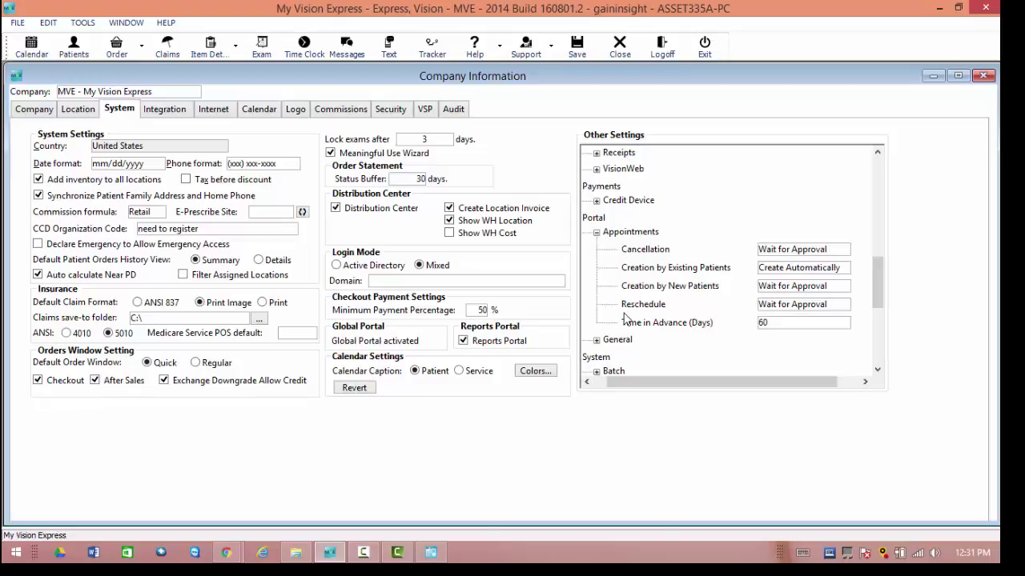
Set the portal appointment Cancellation option to Wait for Approval
click(840, 253)
click(843, 250)
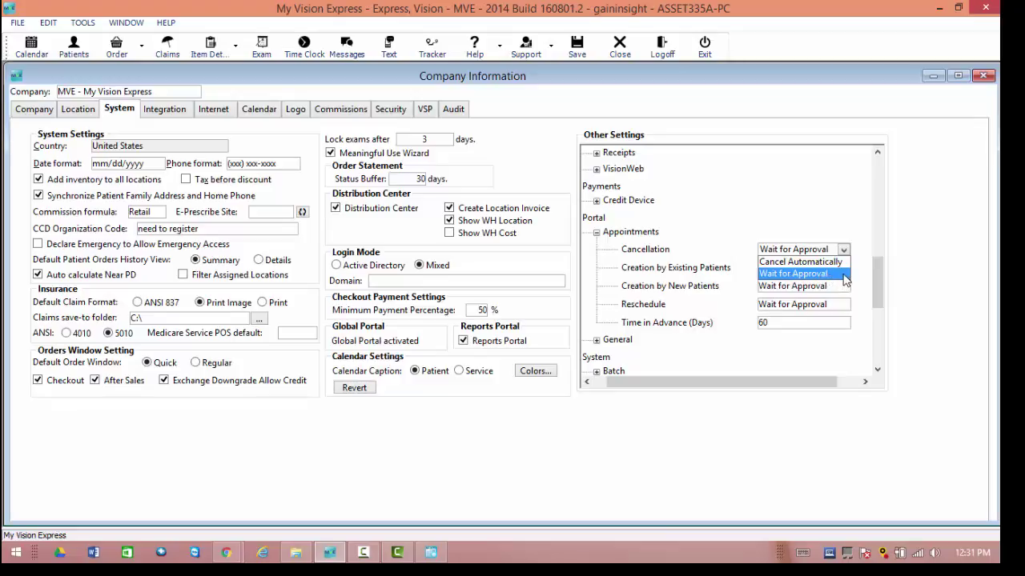
click(844, 274)
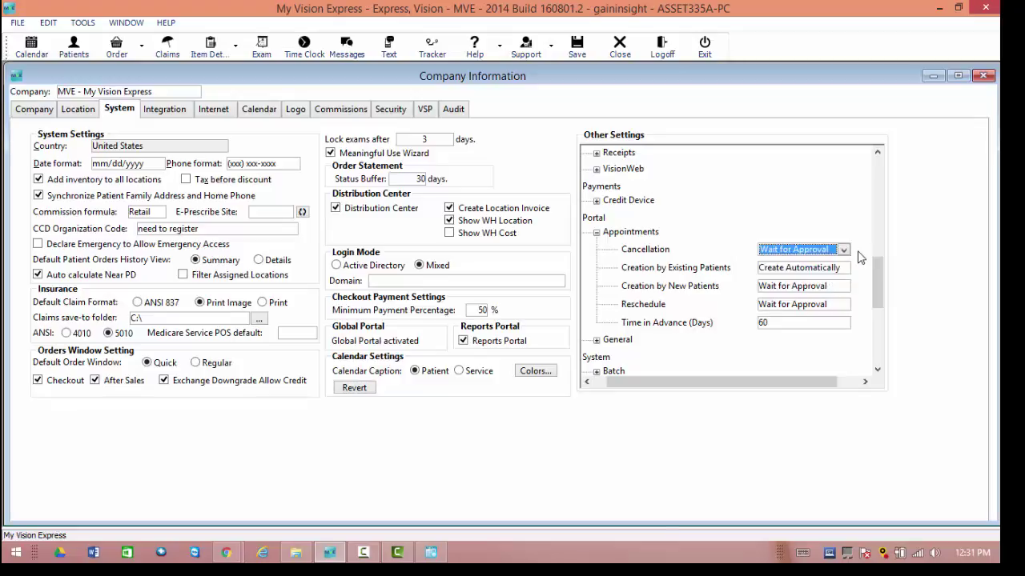
Review the available choices for portal appointment creation by existing patients, creation by new patients, and rescheduling
click(843, 268)
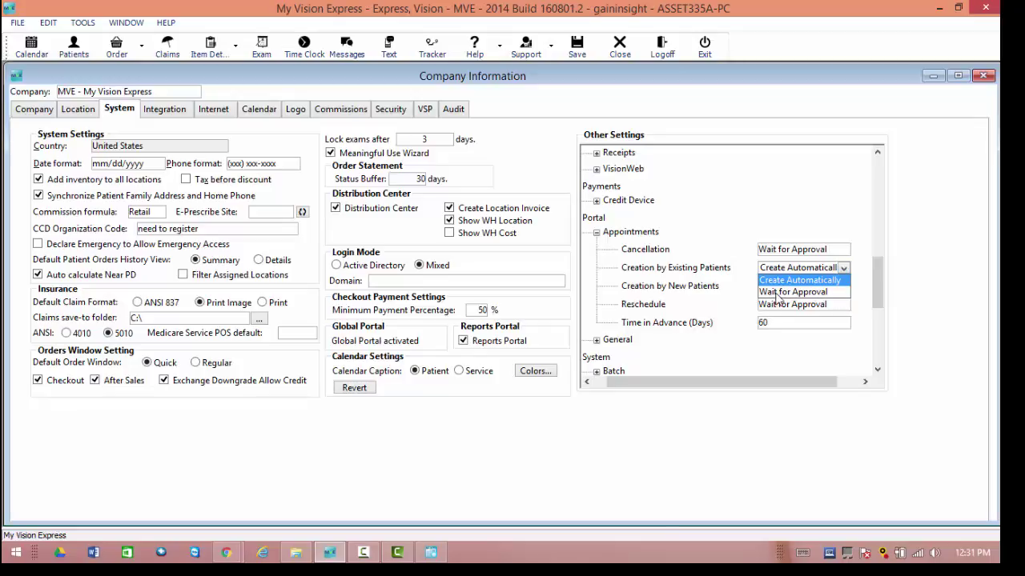
click(858, 286)
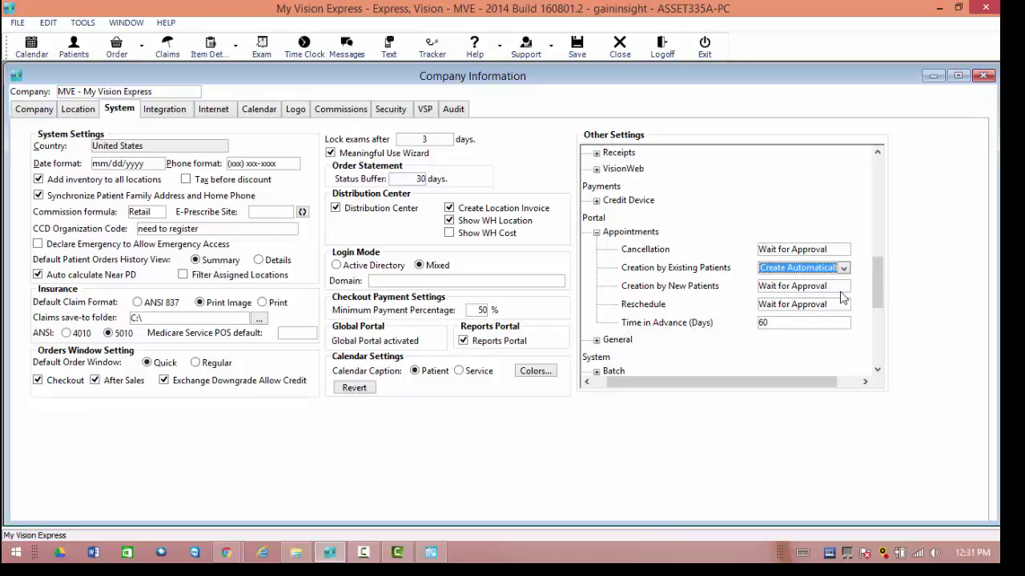
click(842, 286)
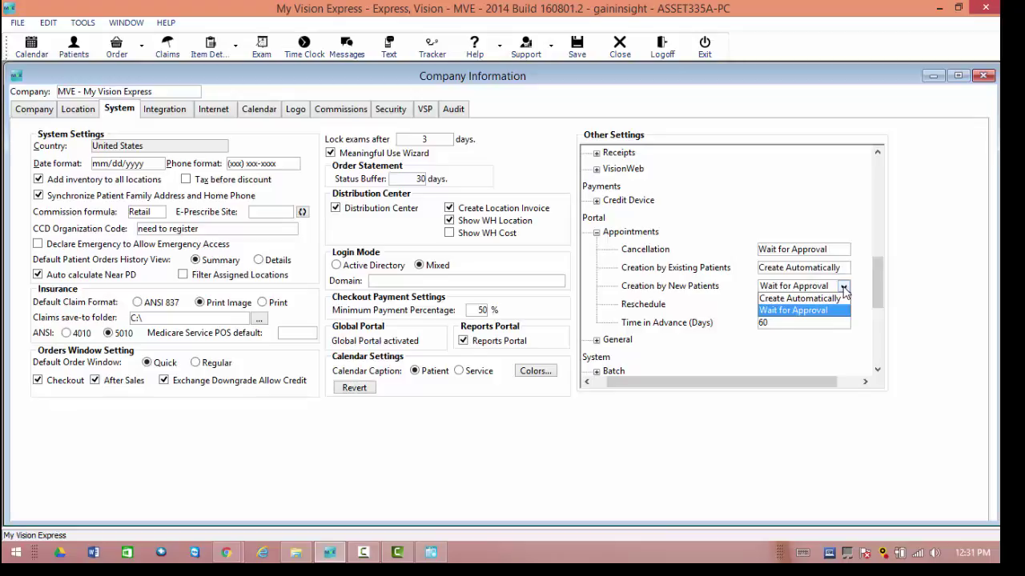
click(843, 288)
click(842, 306)
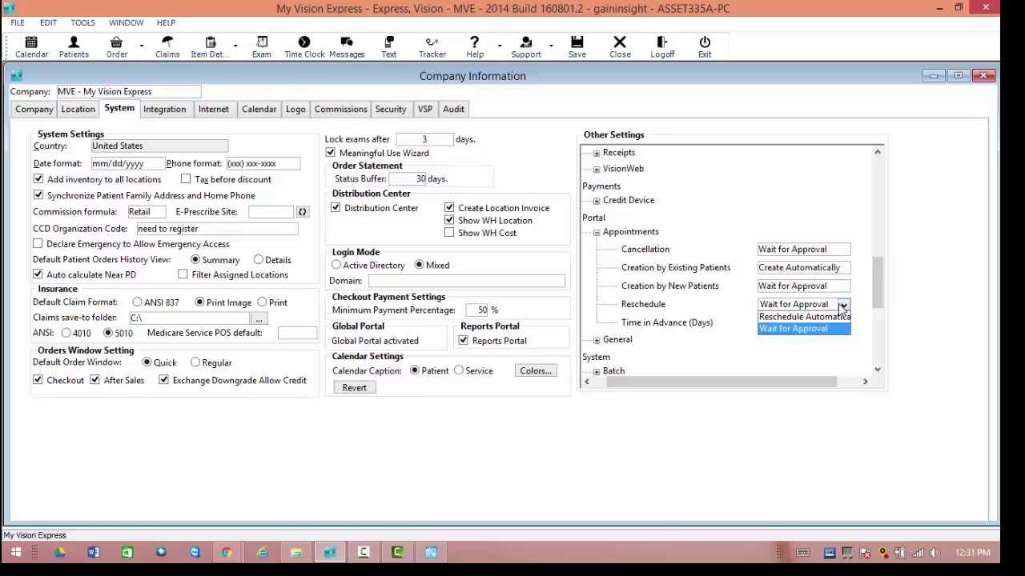
click(842, 305)
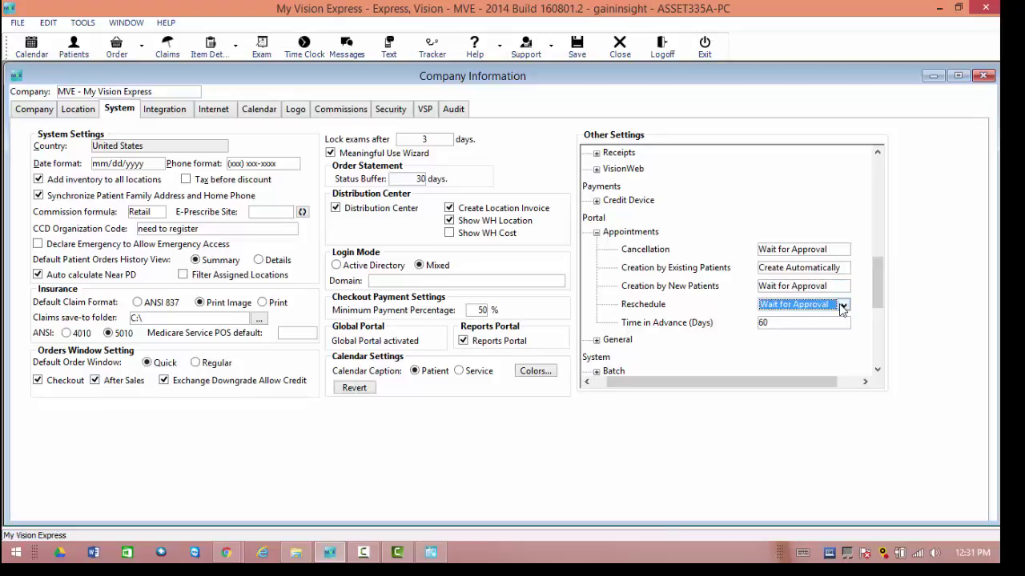
Check the Time in Advance (Days) setting for portal appointments and save the company settings
click(791, 325)
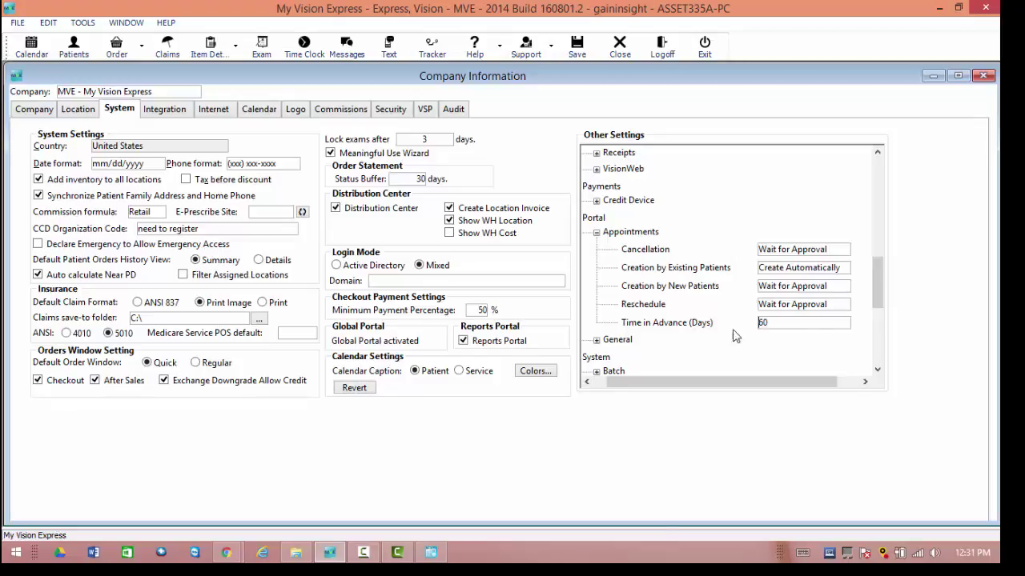
click(577, 48)
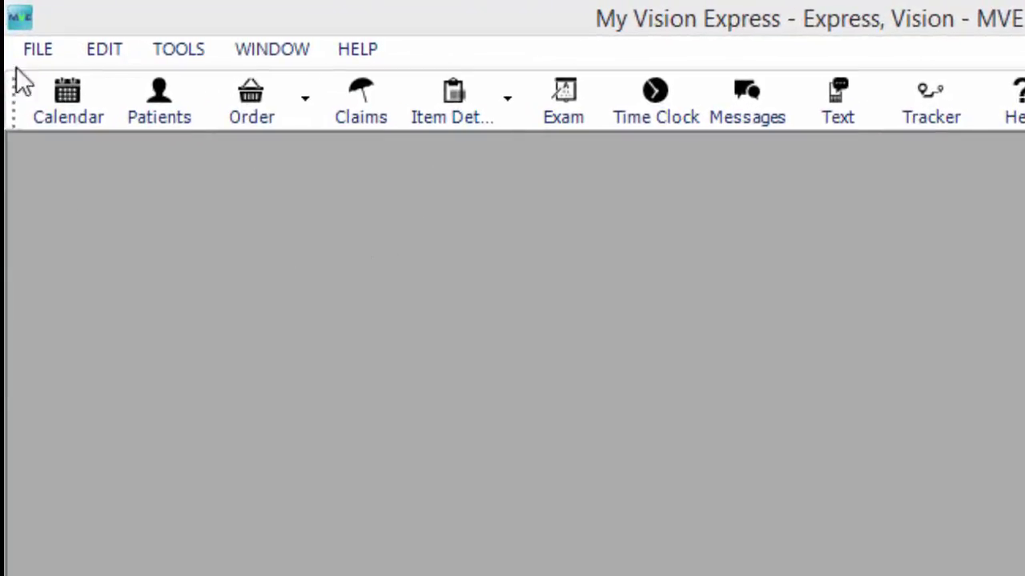
Open the Contact Lens Exam - Existing Patient service from the services inventory for modification
click(34, 49)
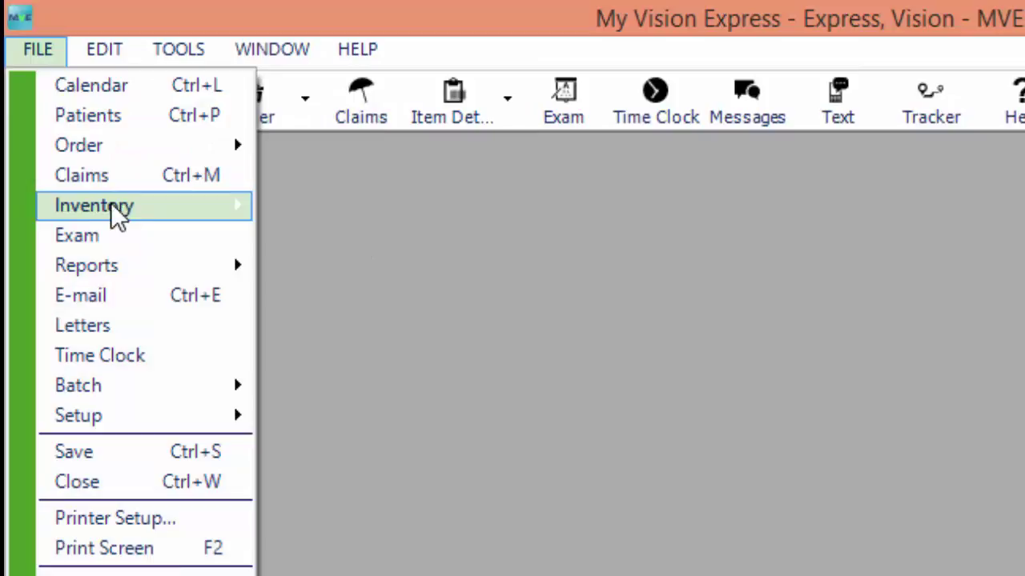
mouse_move(162, 218)
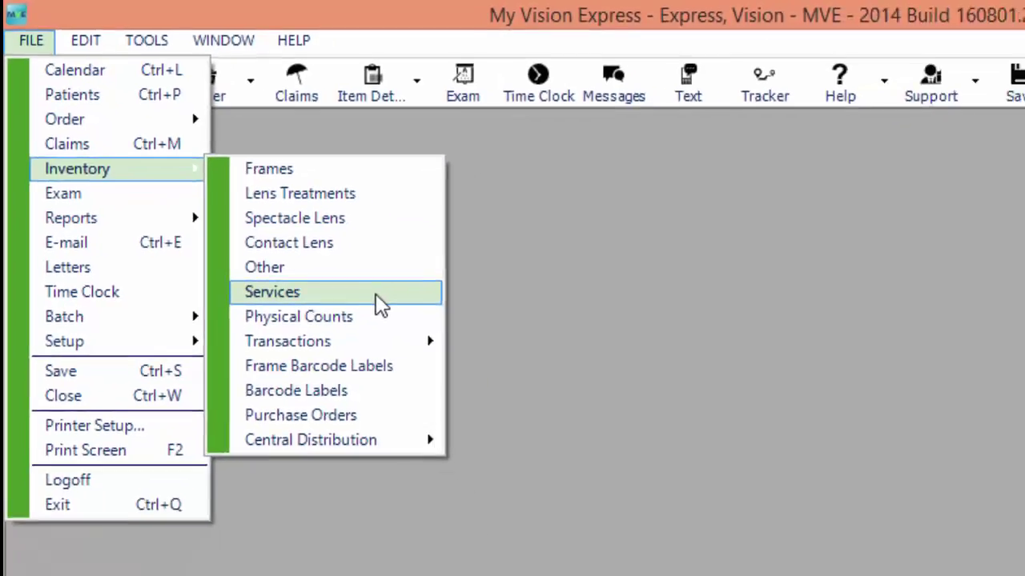
click(464, 370)
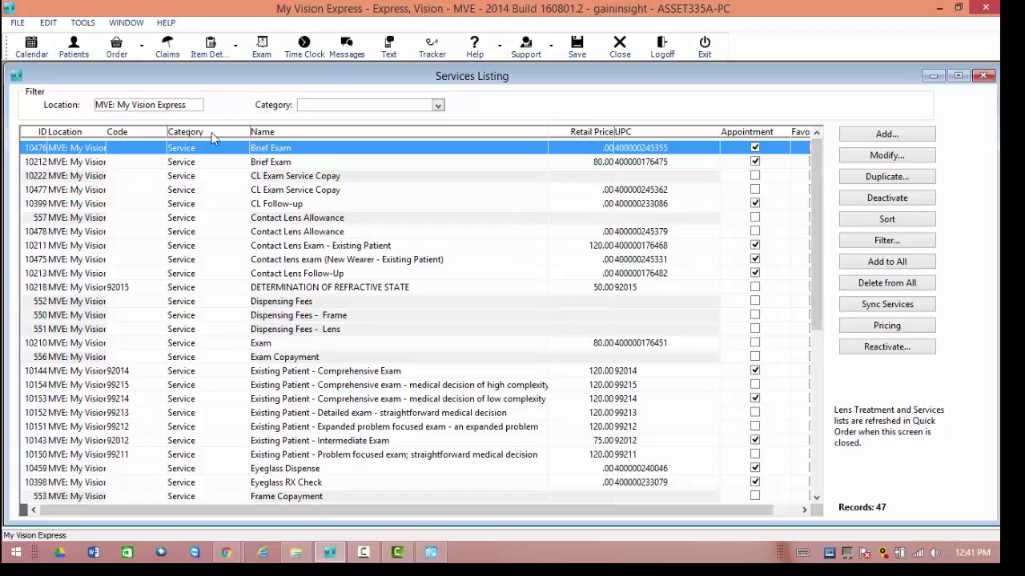
click(404, 246)
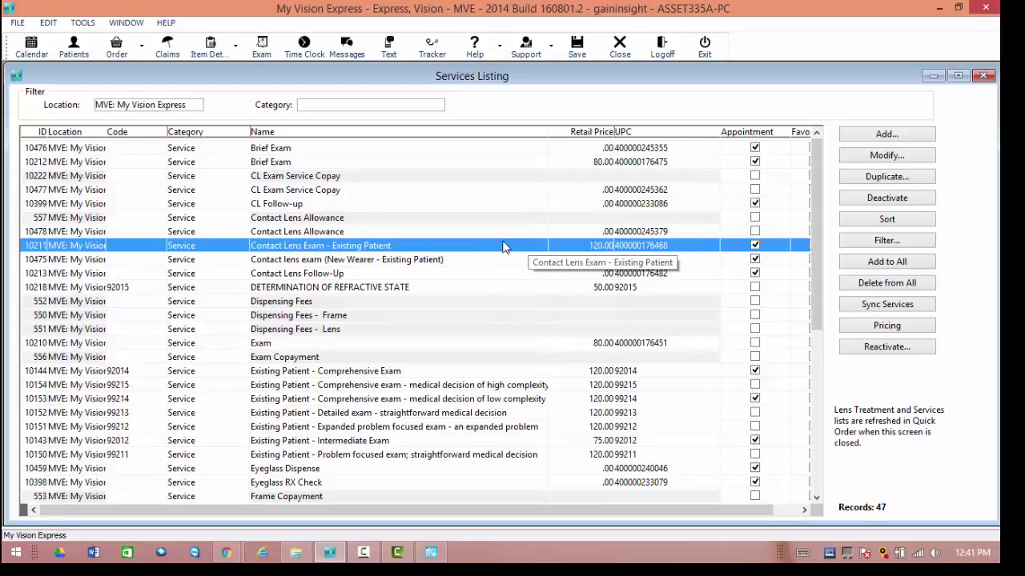
click(909, 156)
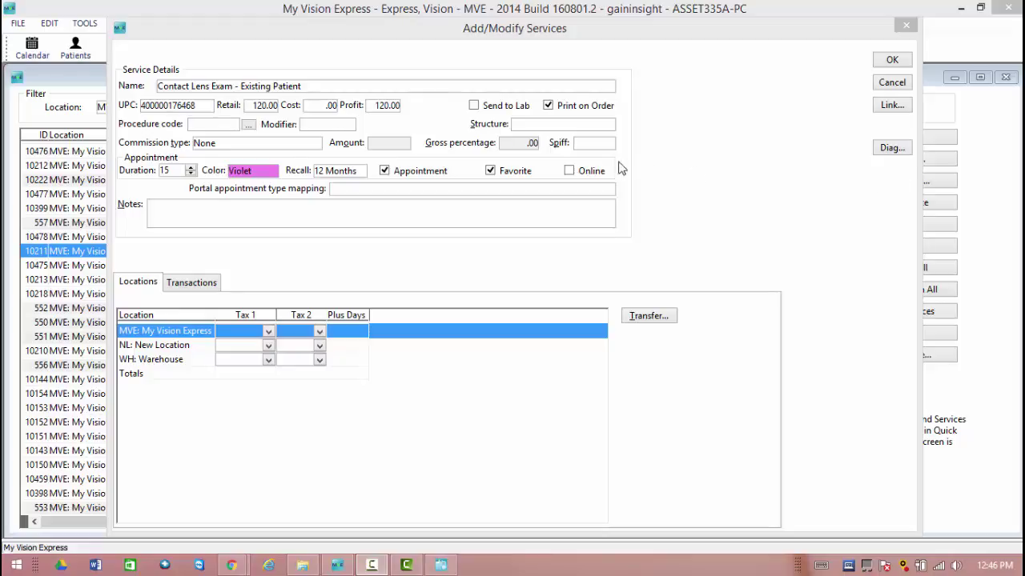
Make the service available online, map it to portal type Contact lens exam (Wearer - Existing Patient), then save and close the services listing
click(570, 172)
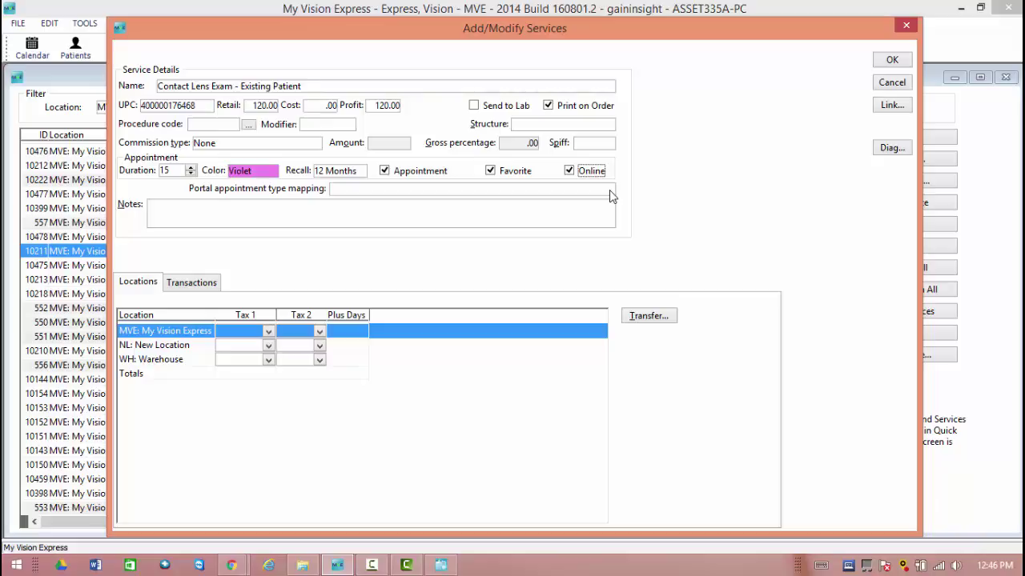
click(609, 192)
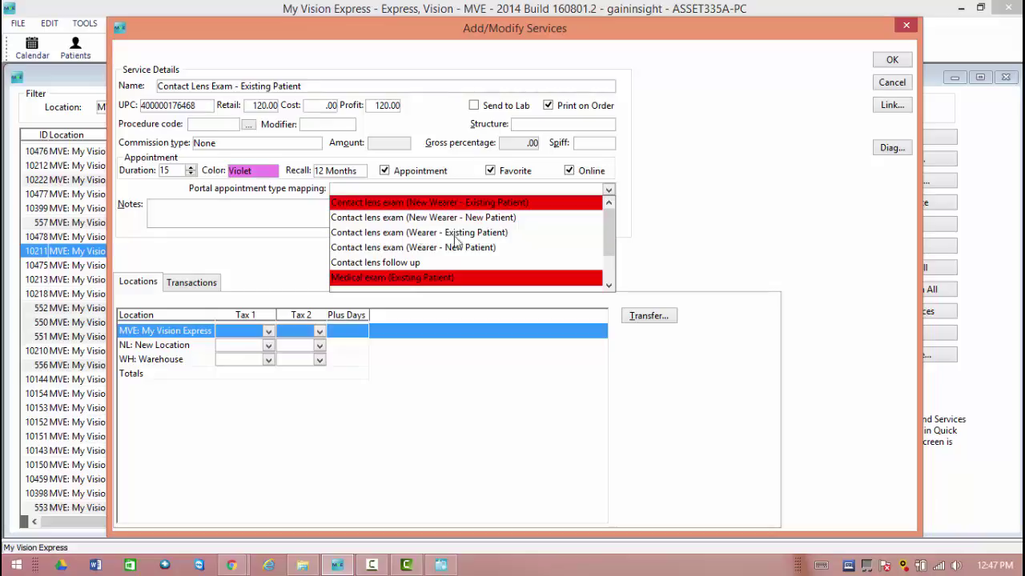
click(527, 234)
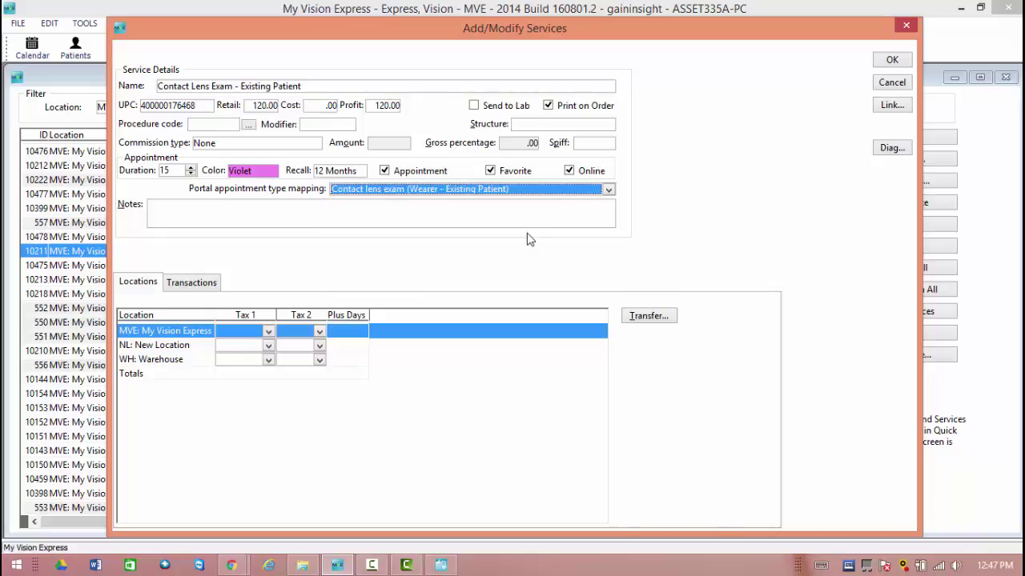
click(893, 61)
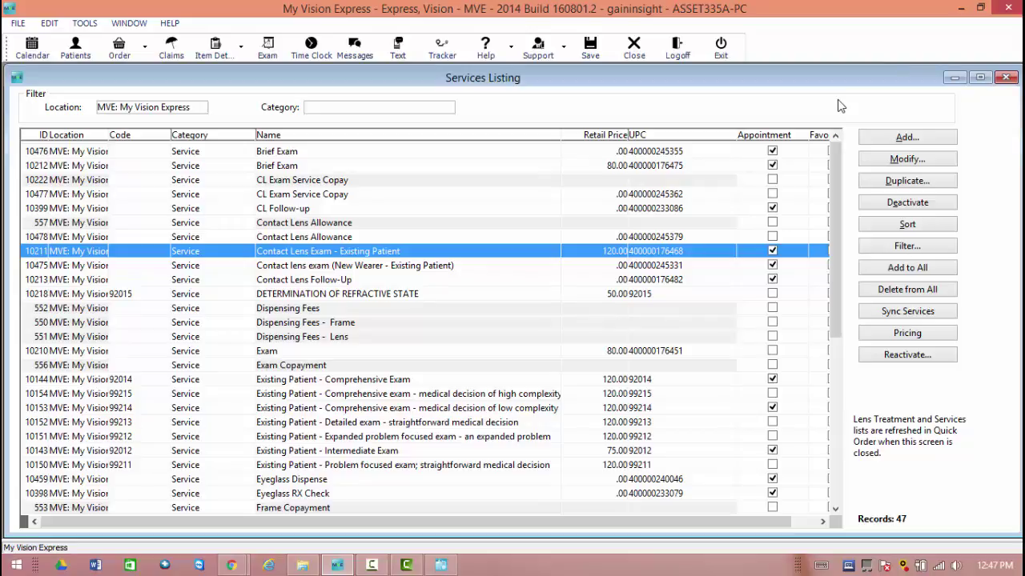
click(1008, 79)
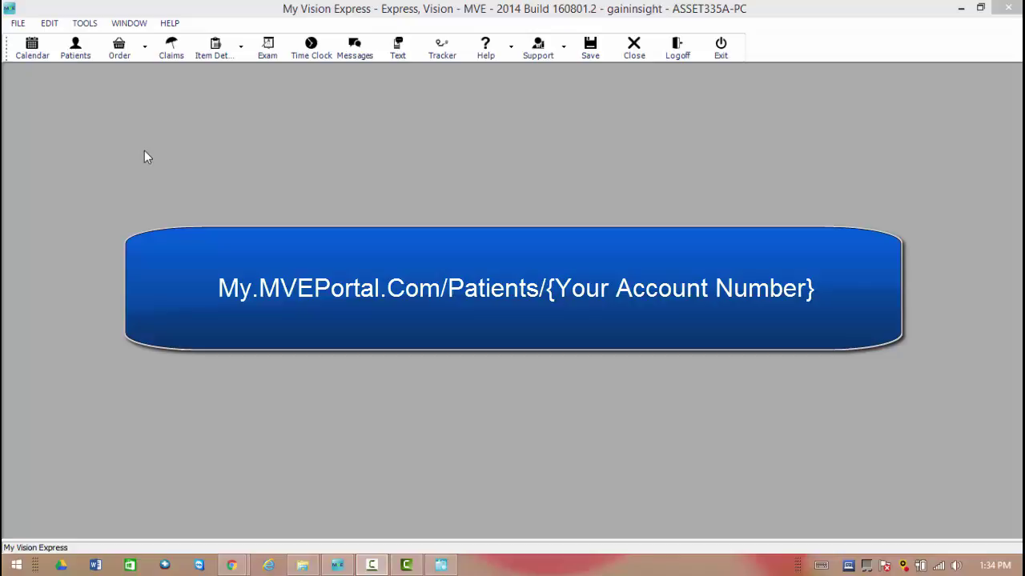
Switch to the patient portal log-on page in Chrome and examine the account number at the end of its address
mouse_move(232, 565)
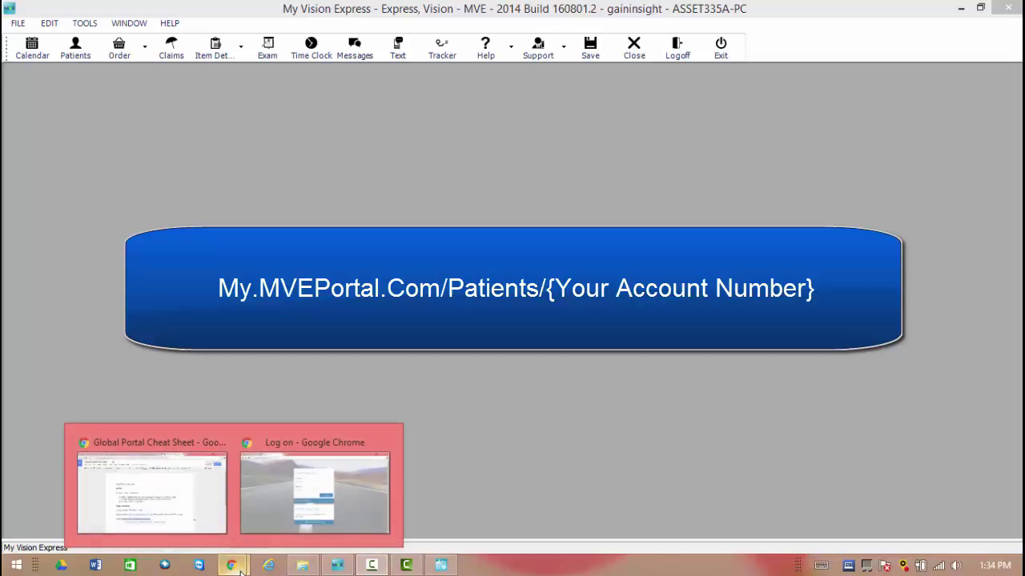
click(296, 538)
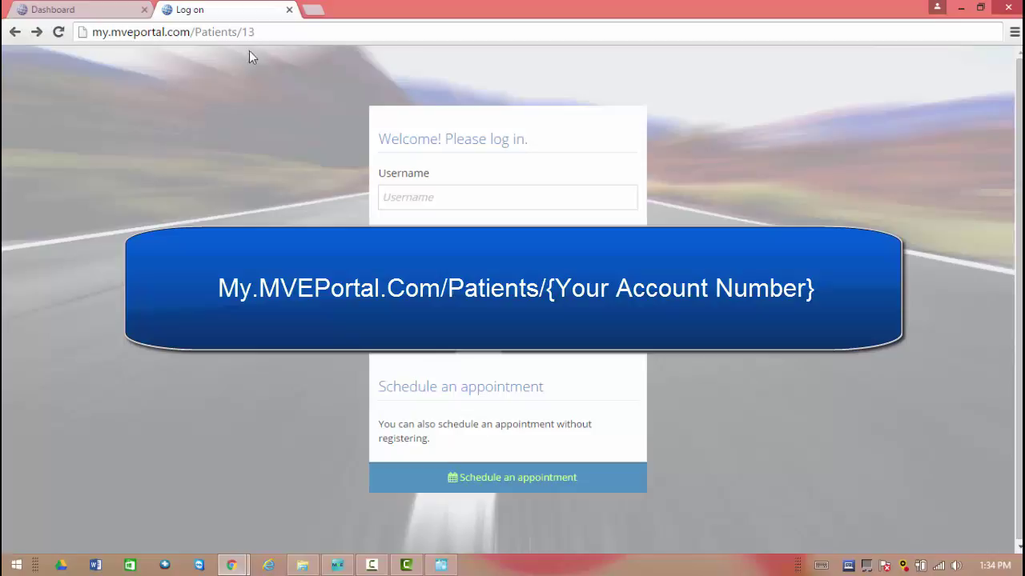
drag(240, 32, 264, 35)
click(264, 34)
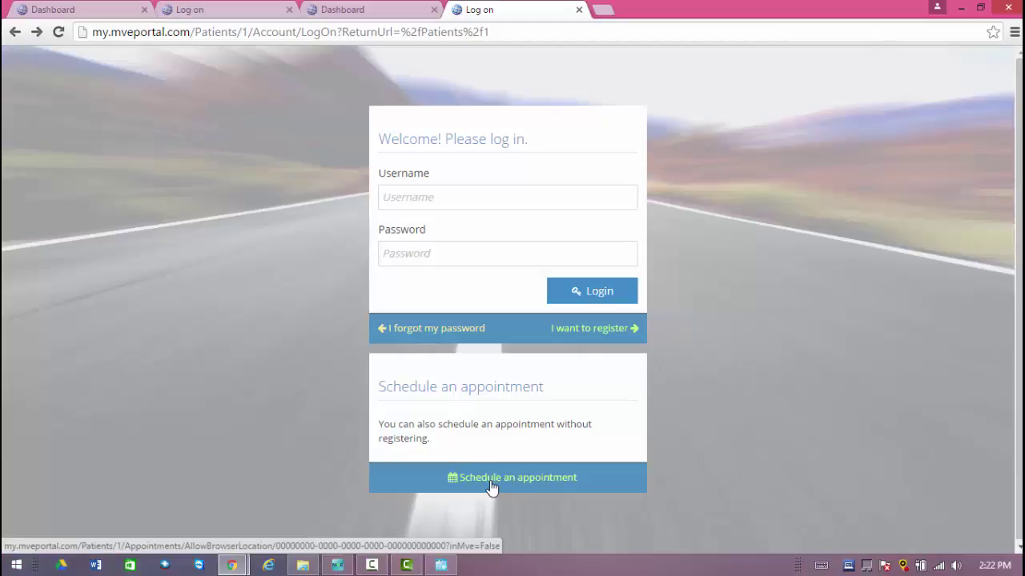
Start scheduling an appointment without registering, search for locations near 33331, and select Company 2 as the location
click(490, 485)
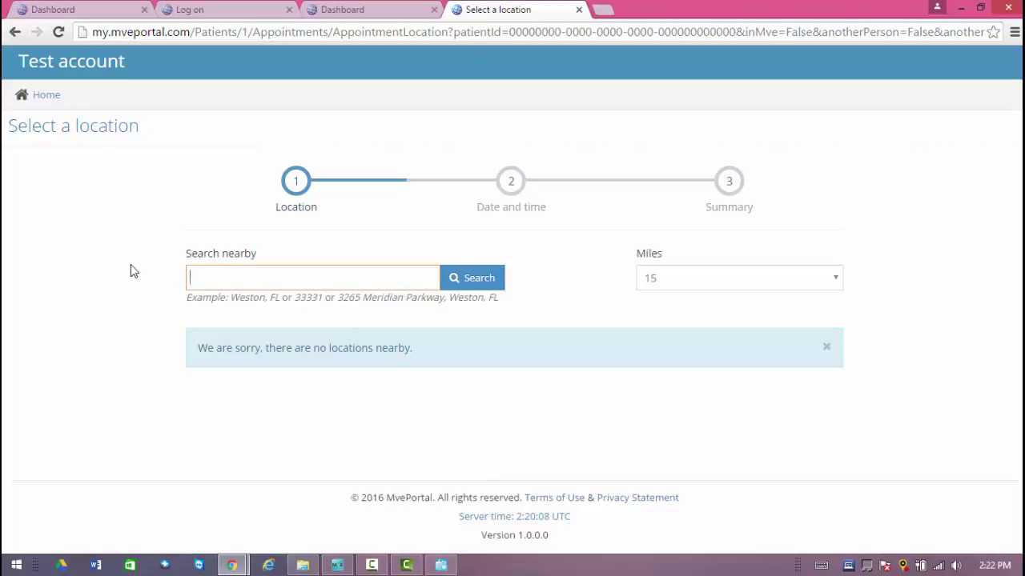
text(33331)
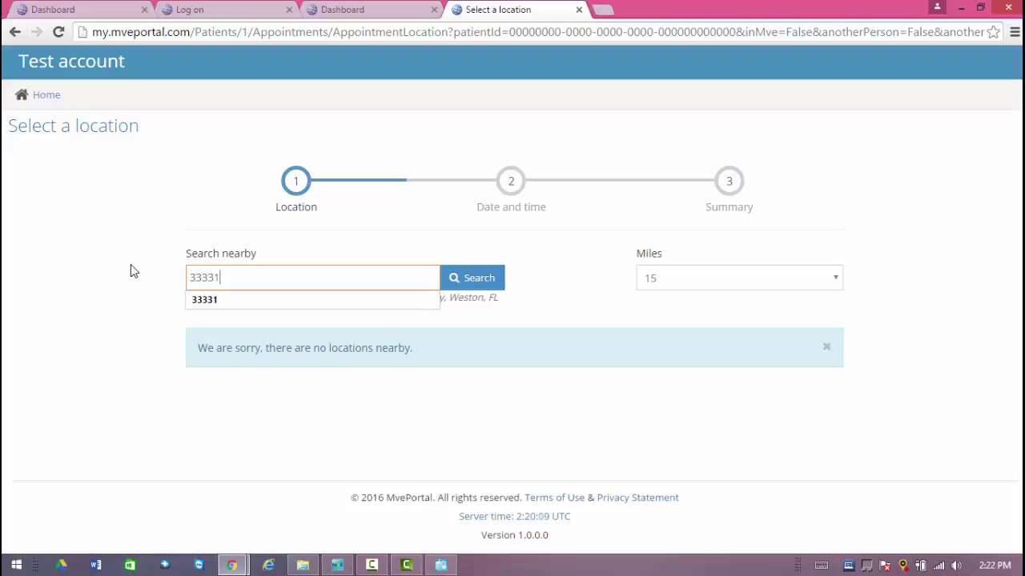
key(Down)
key(Return)
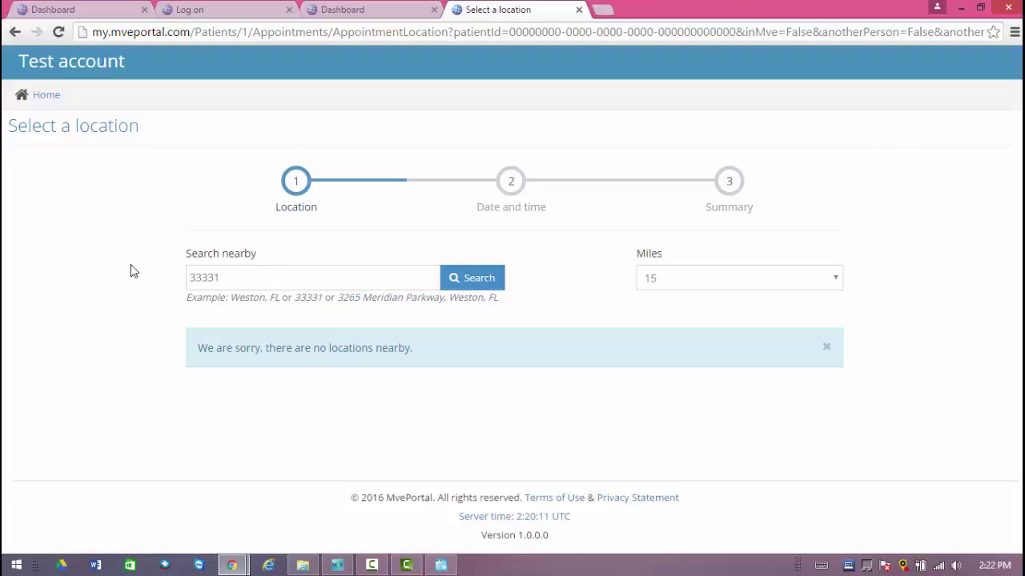
click(473, 287)
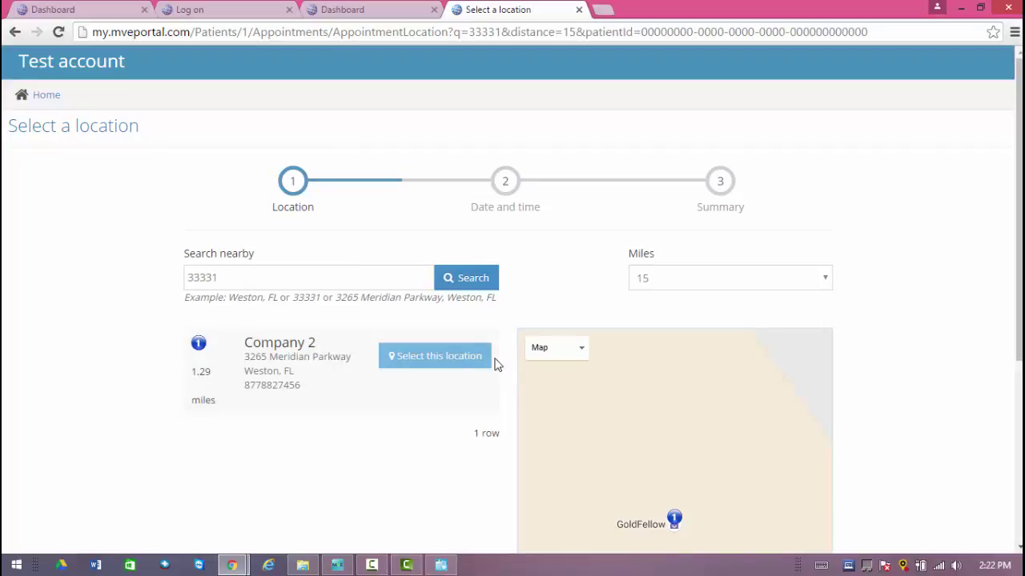
click(436, 362)
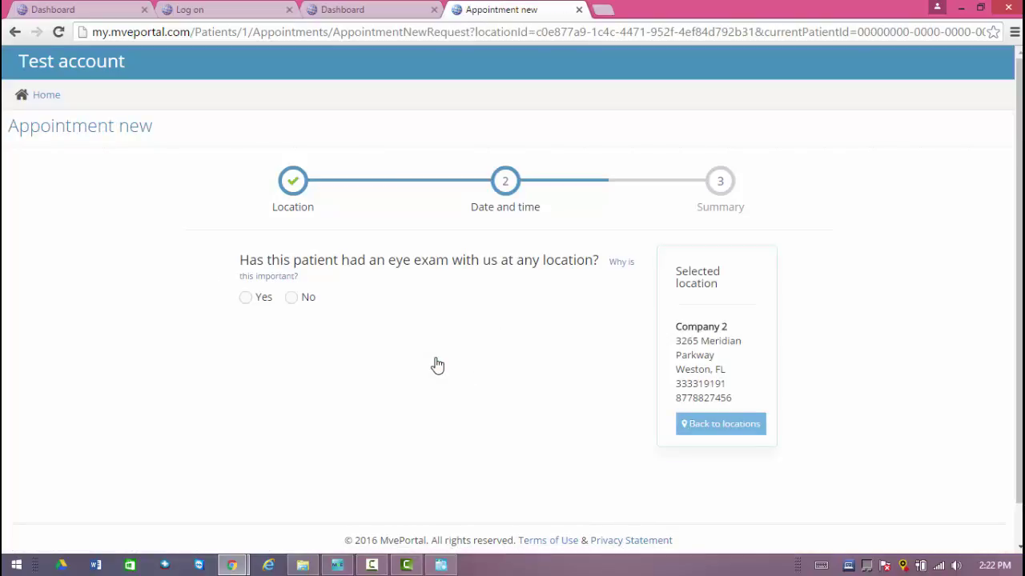
Indicate that the patient has had an eye exam at the practice and choose Contact lens follow up as the reason for visit
click(247, 299)
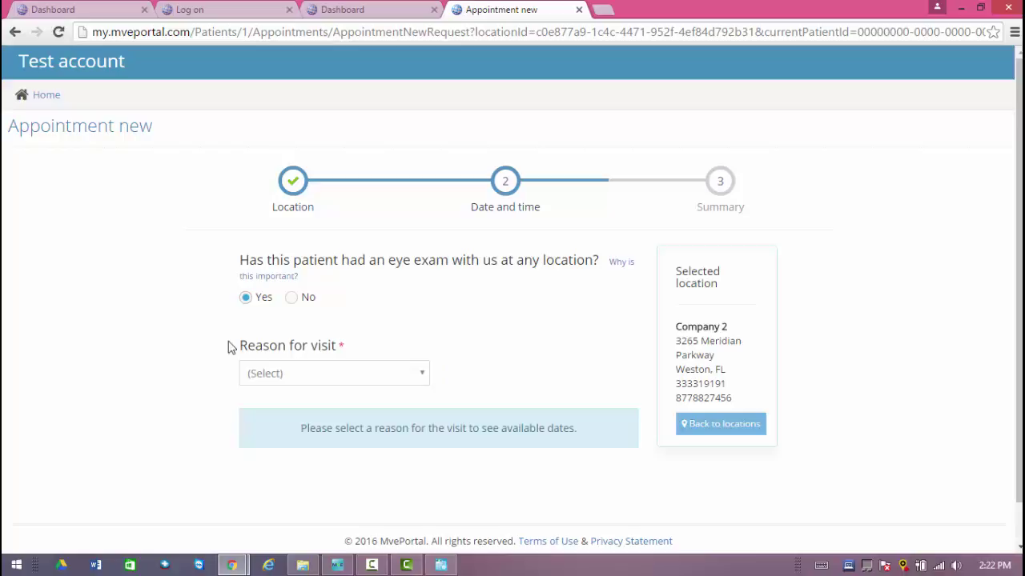
click(291, 299)
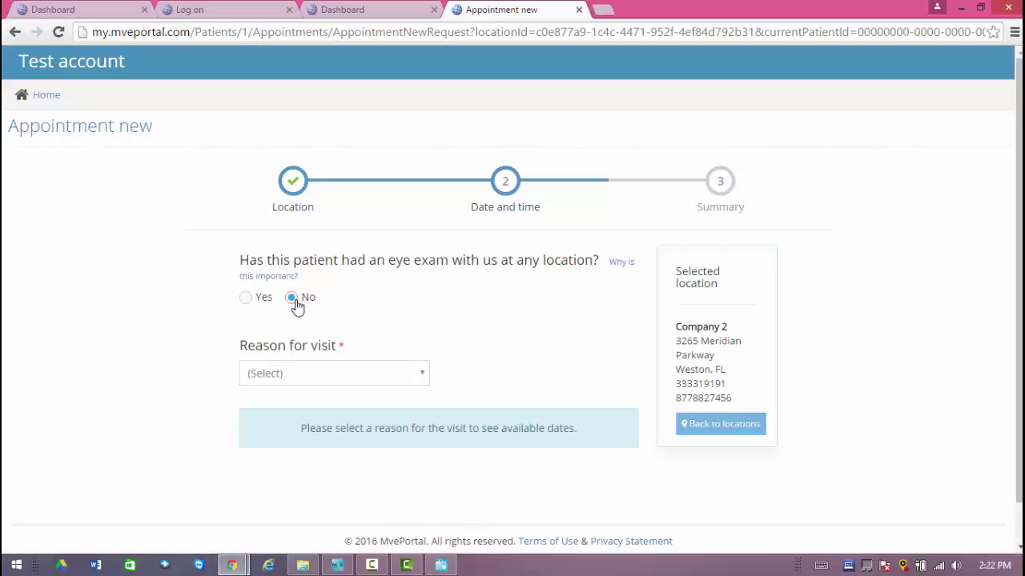
click(248, 301)
click(424, 379)
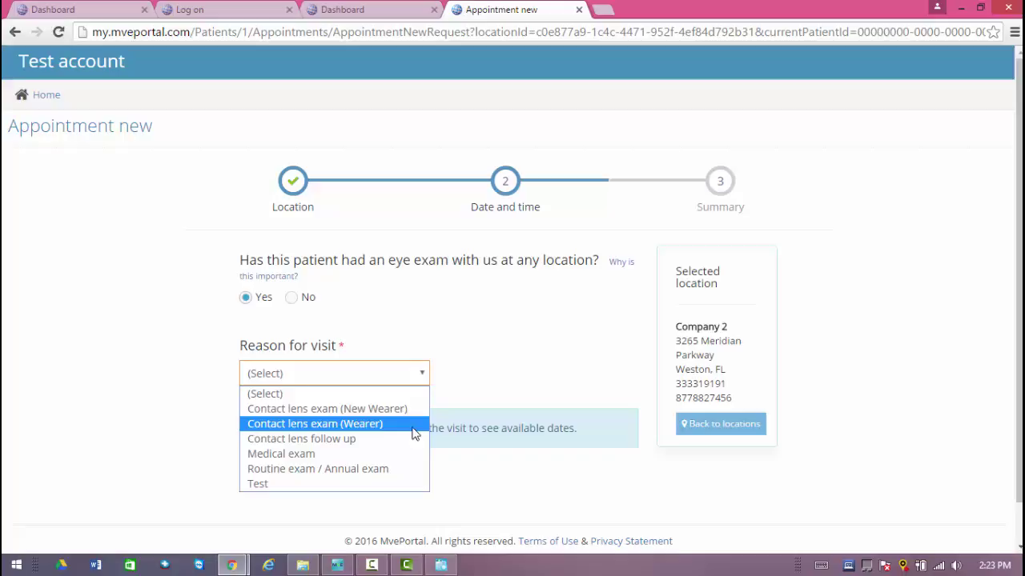
click(391, 444)
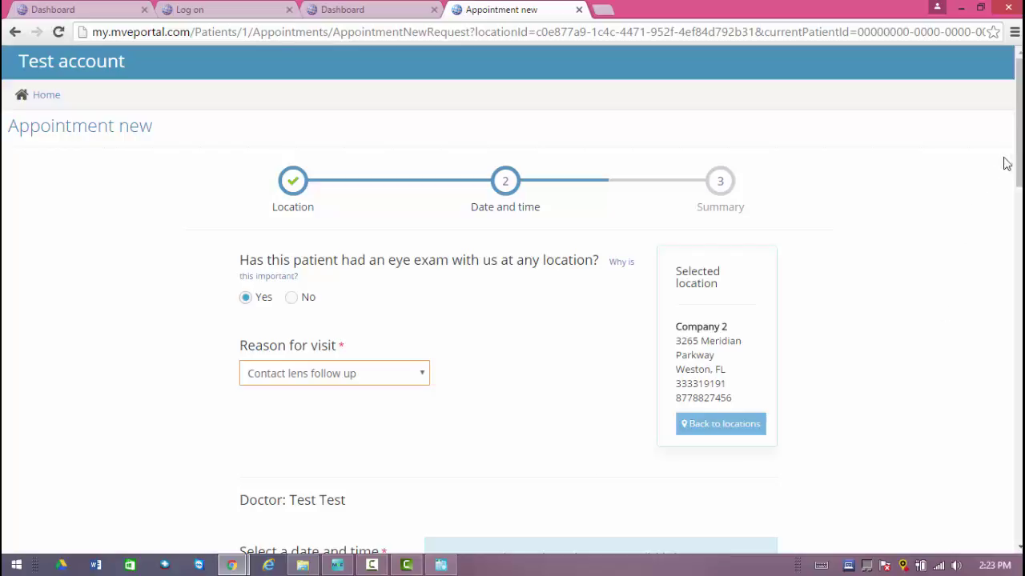
Choose Thursday, September 22, 2016 at 11:00 AM as the appointment date and time
drag(1018, 154, 1020, 256)
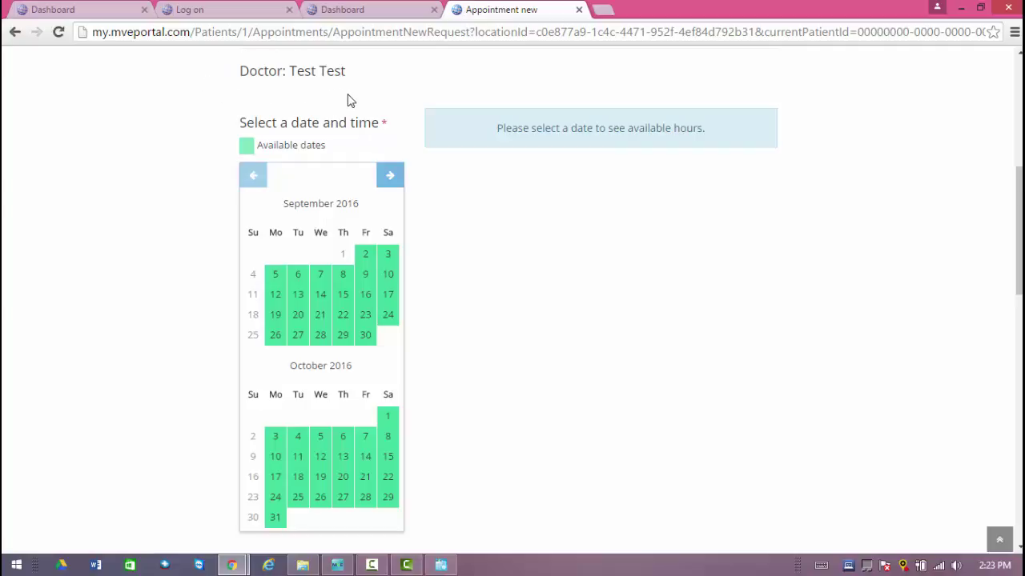
click(345, 319)
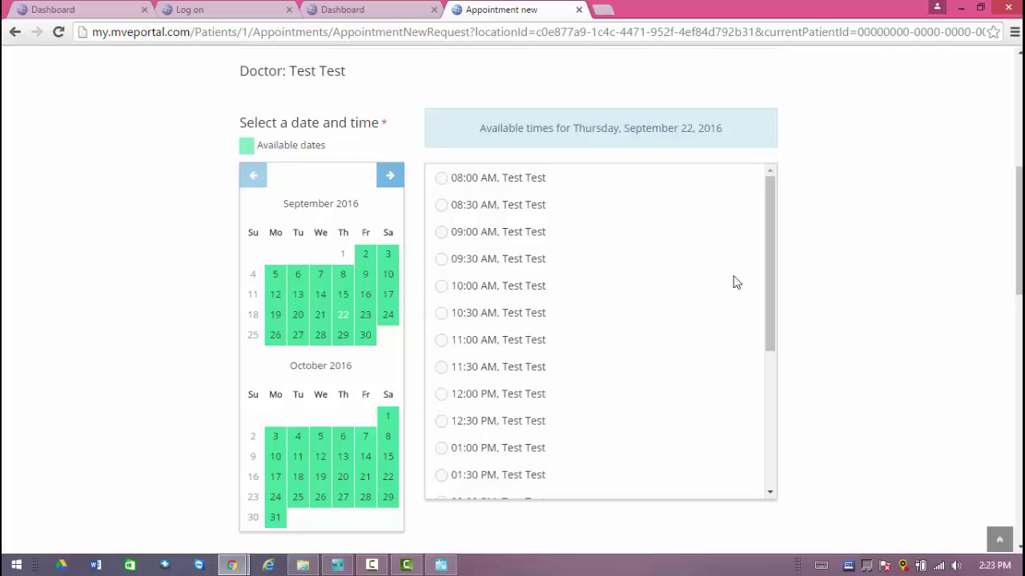
click(441, 341)
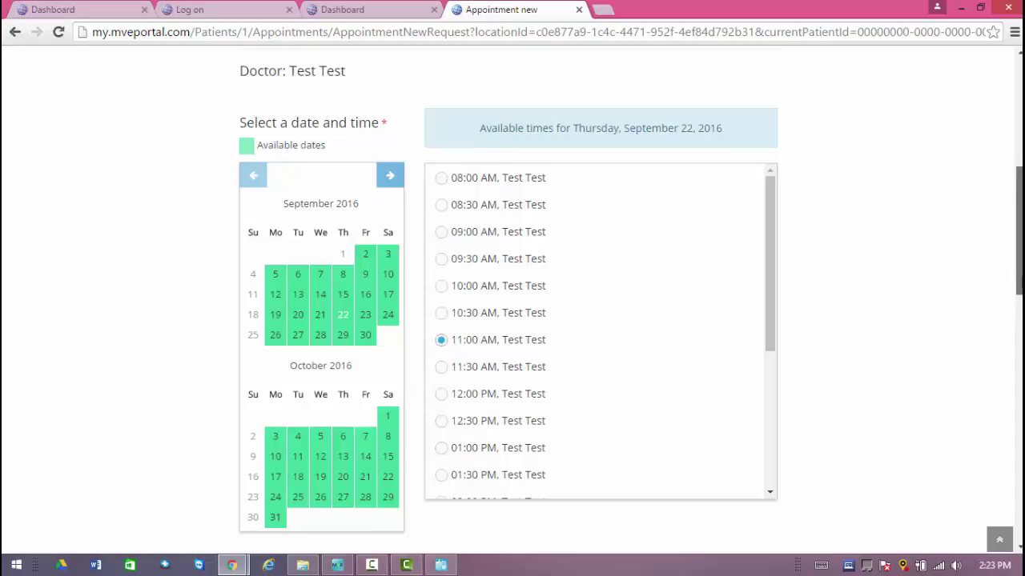
Examine the name, contact and insurance fields required to confirm the patient's information for the appointment request
drag(1019, 288, 1020, 407)
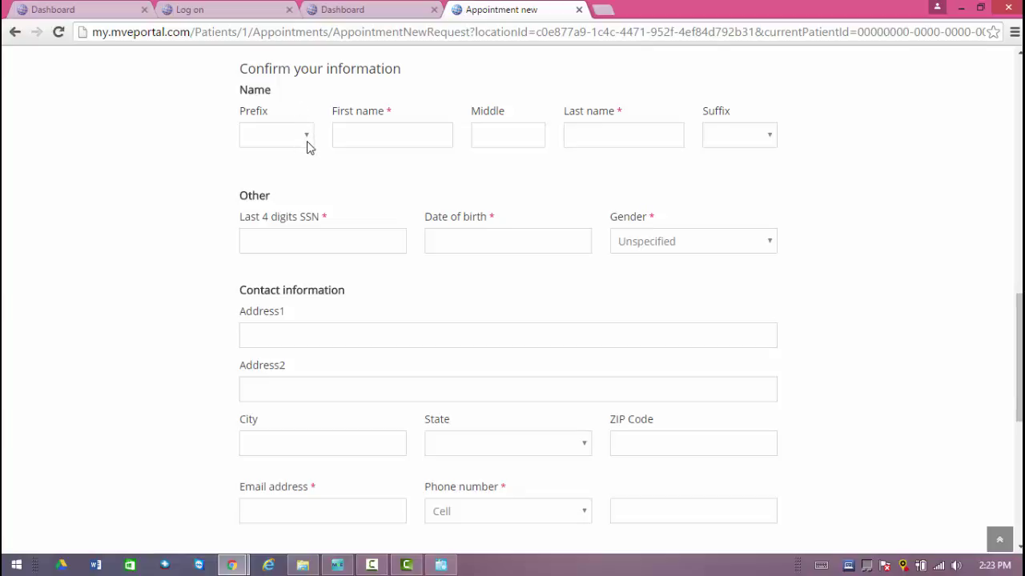
drag(1020, 320, 1021, 341)
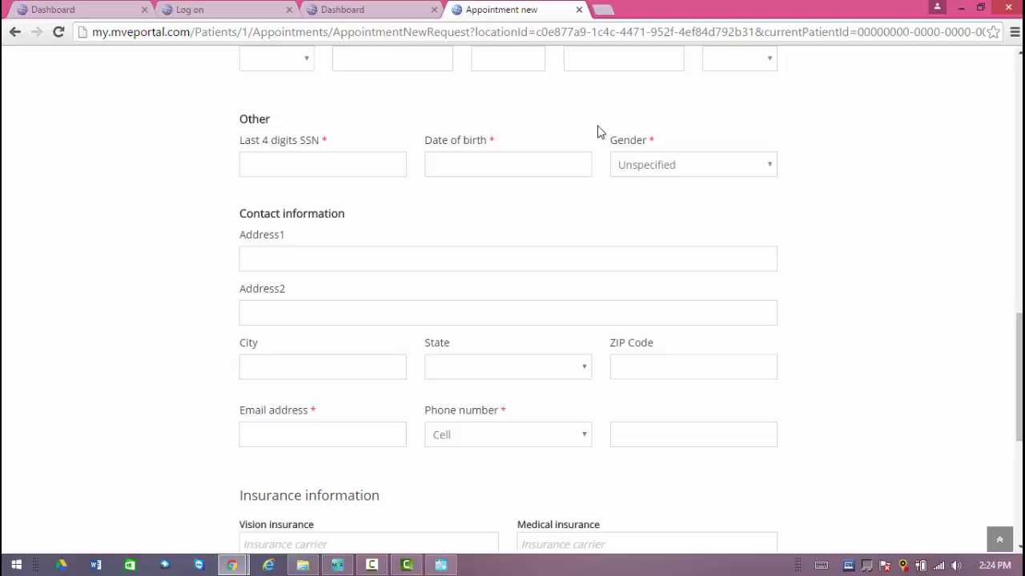
click(329, 254)
scroll(1021, 398, down, 5)
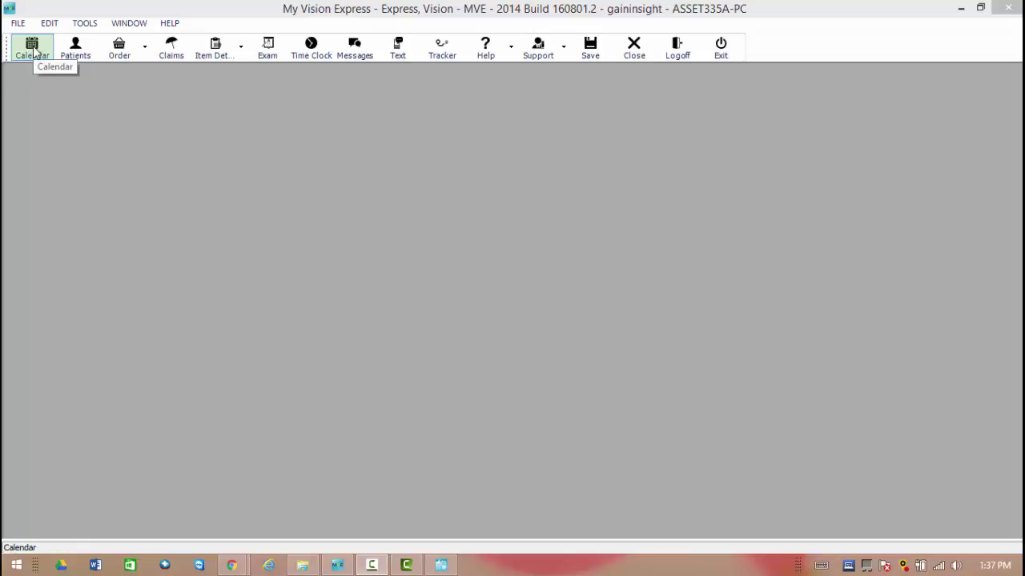
Switch to the My Vision Express calendar, review the online requests among the pending requests, and close and minimize the windows
click(34, 49)
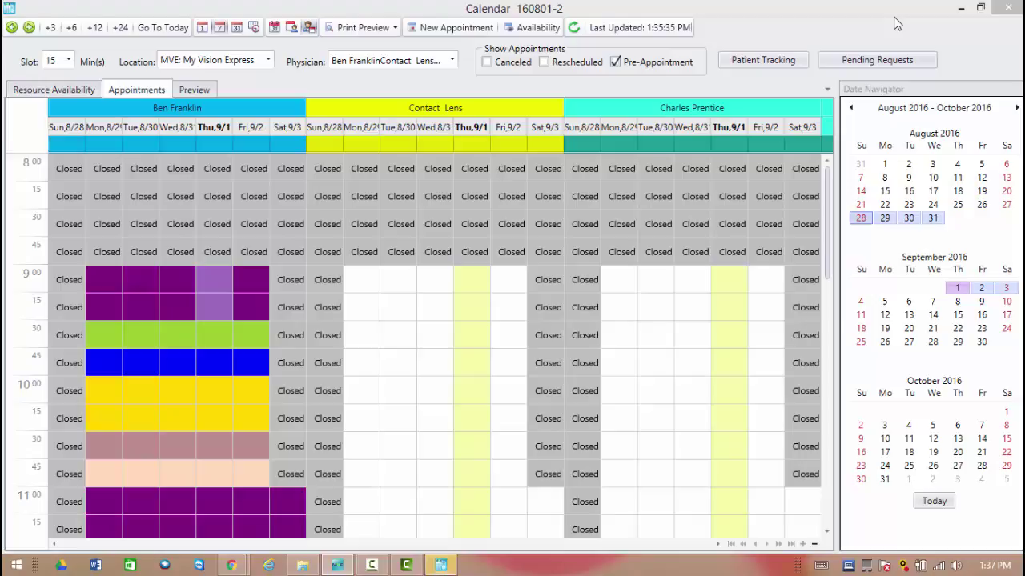
click(875, 59)
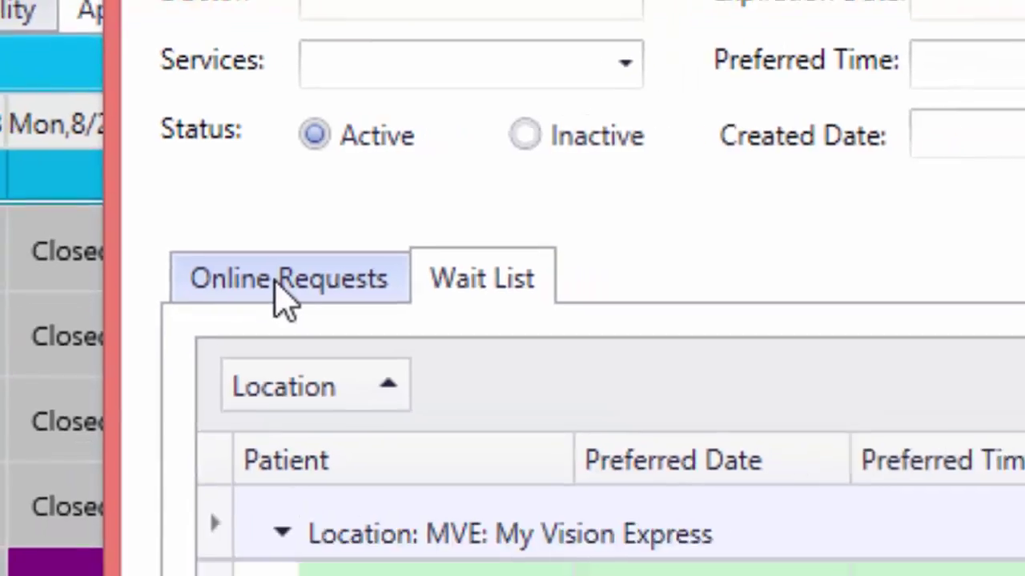
click(304, 312)
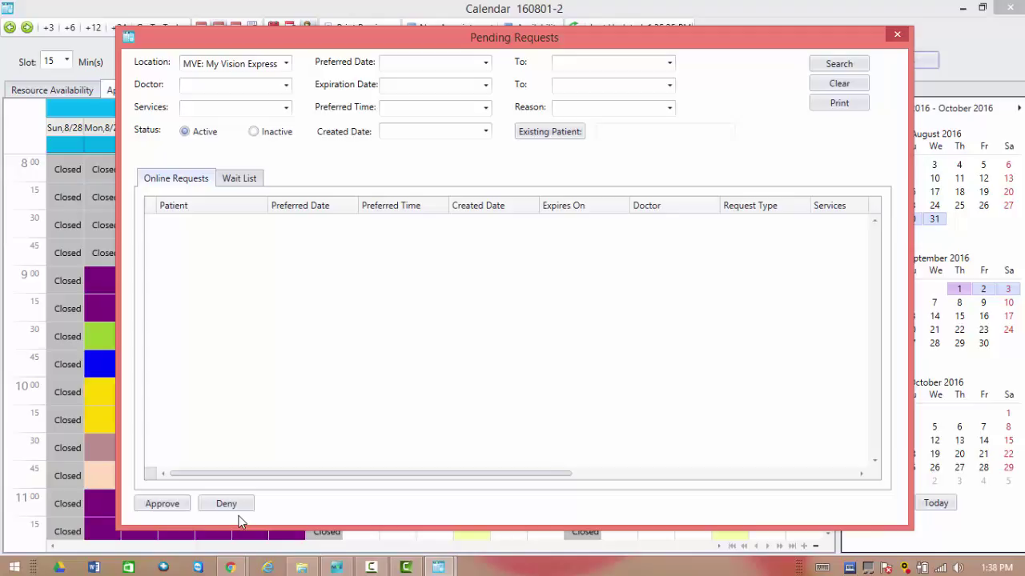
click(898, 35)
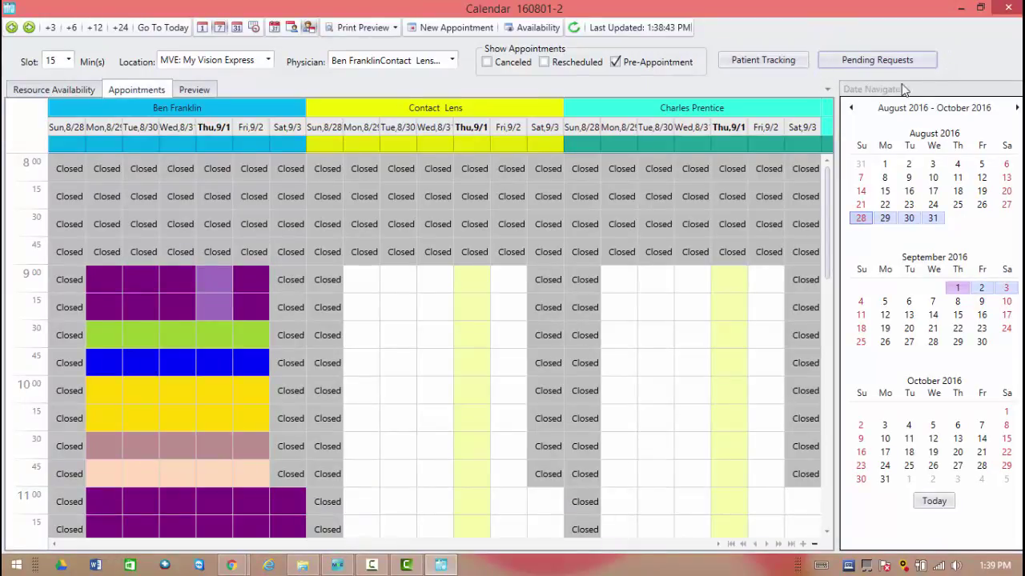
click(962, 8)
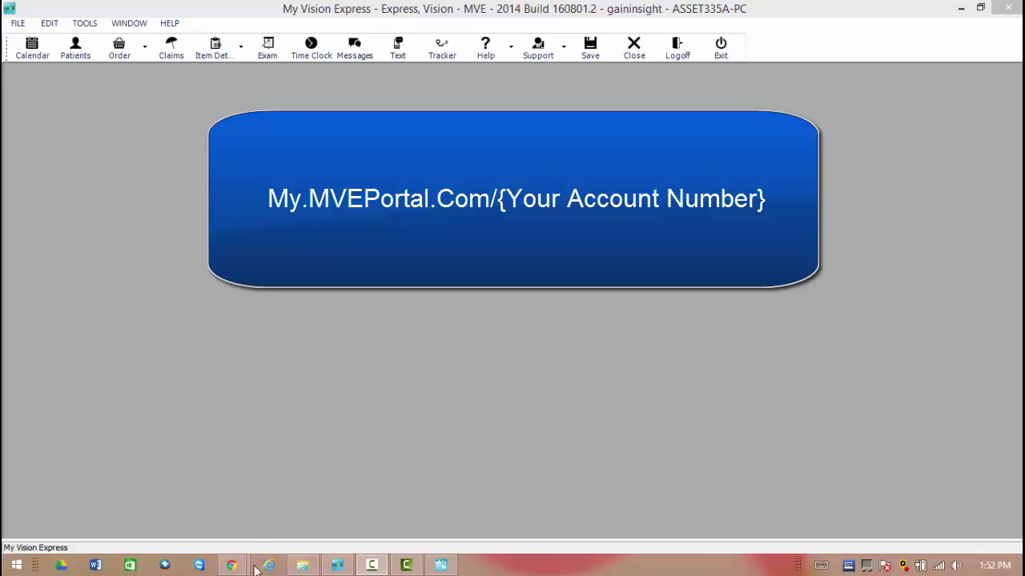
mouse_move(232, 566)
click(305, 503)
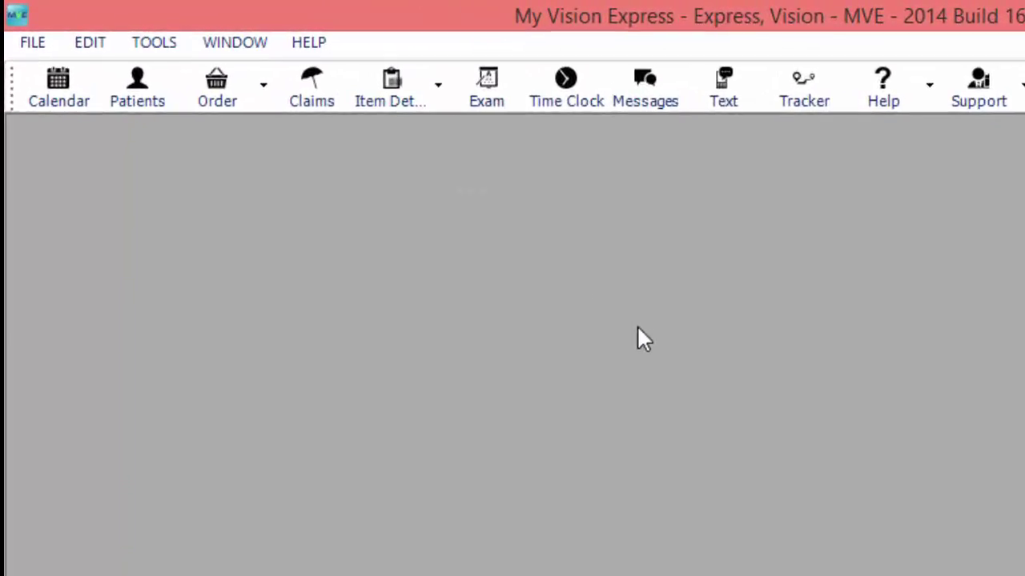
click(28, 44)
mouse_move(144, 363)
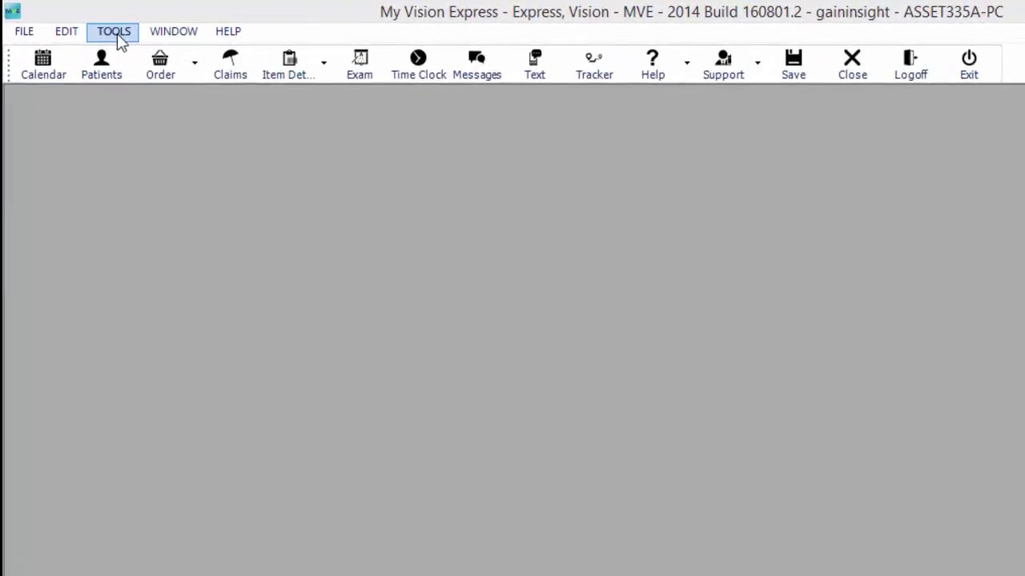
click(118, 37)
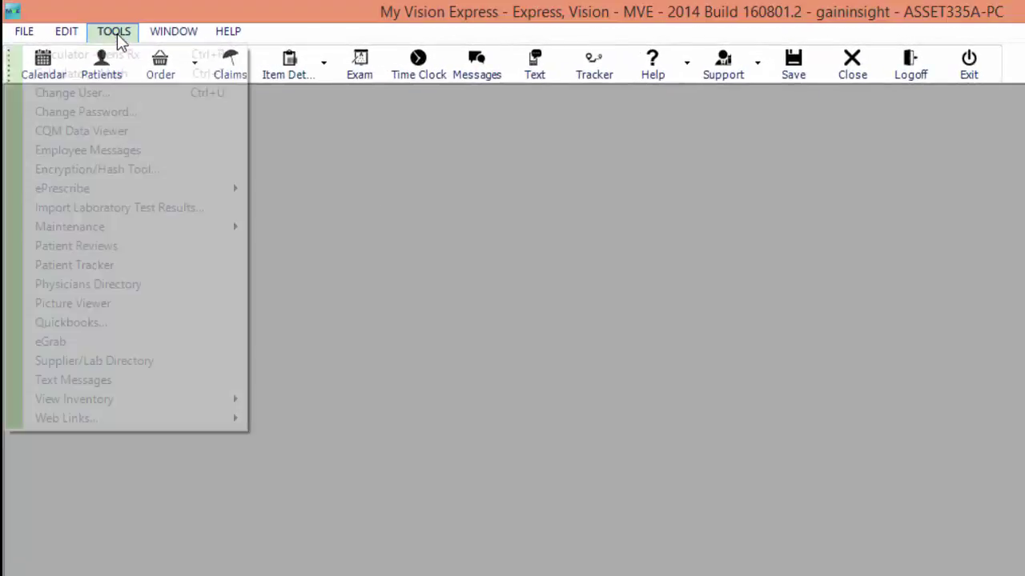
mouse_move(201, 425)
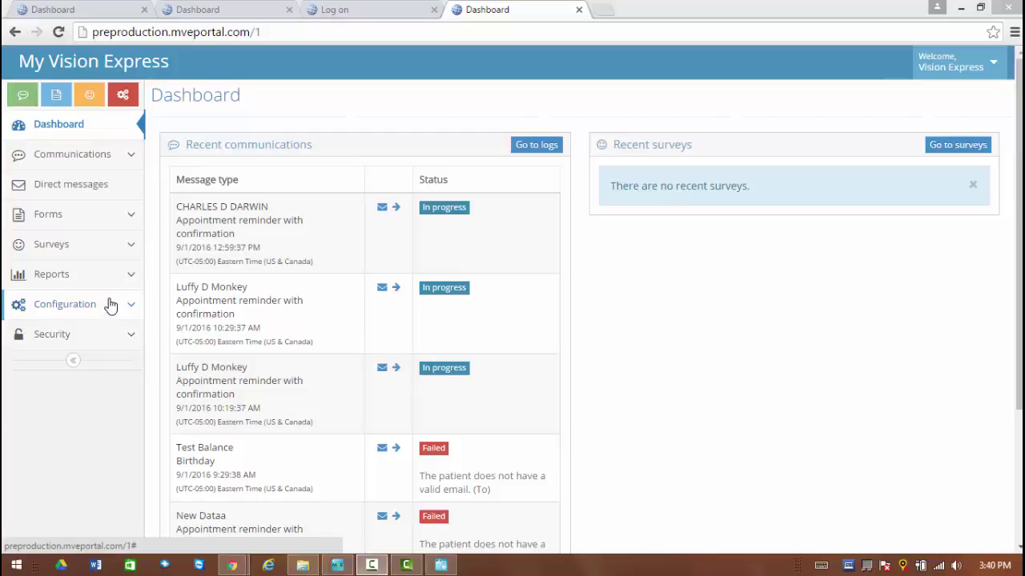
View the appointments in the portal's configuration section and open the list of appointment reasons
click(111, 305)
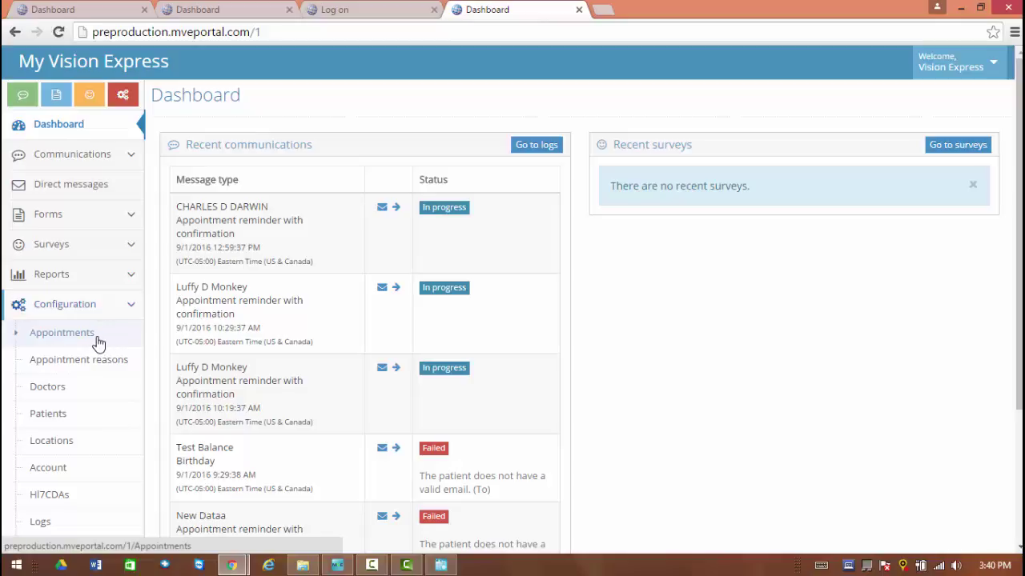
click(103, 337)
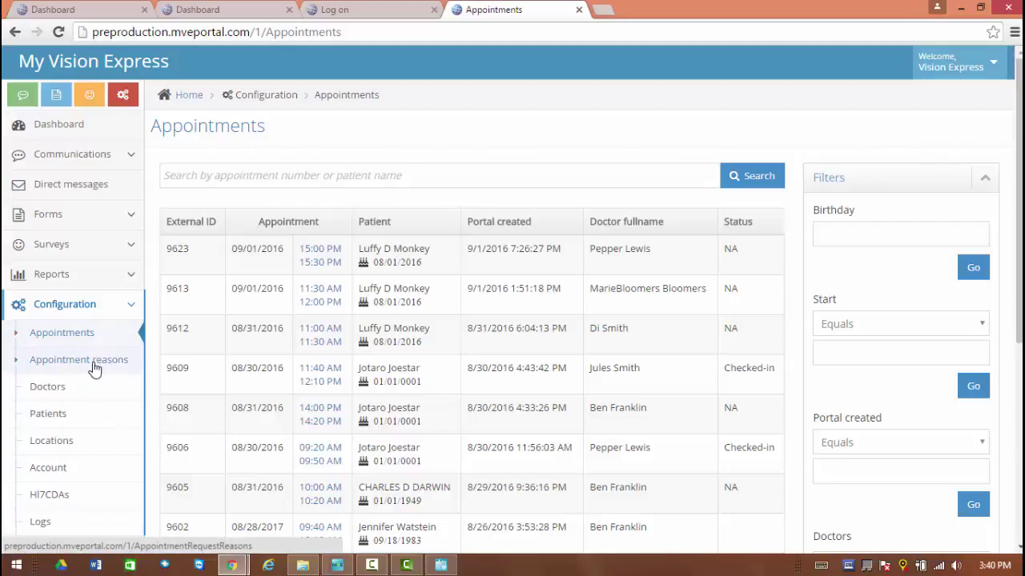
click(95, 366)
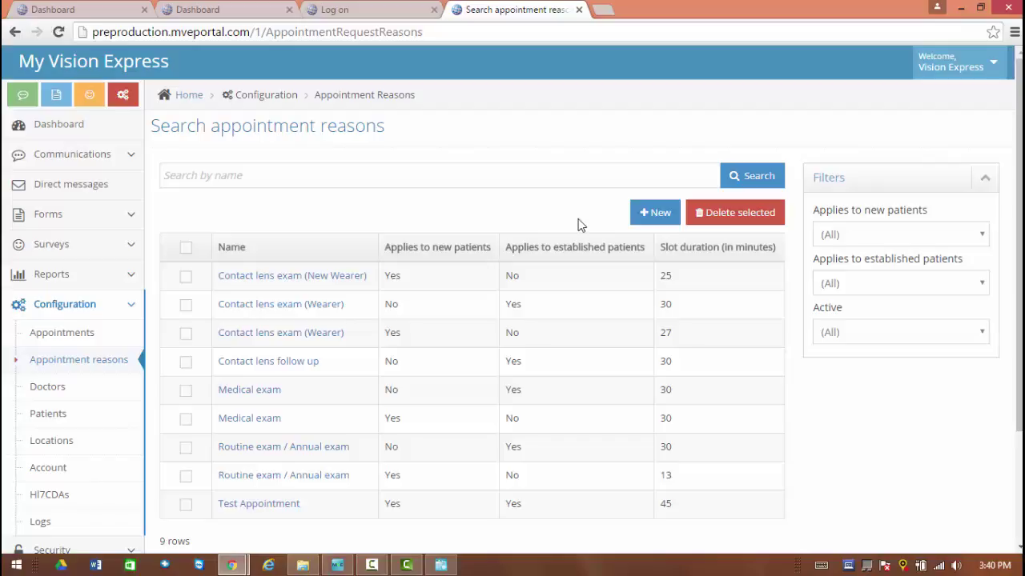
Create an appointment reason named New Appointment with a slot duration of 45 minutes
click(658, 214)
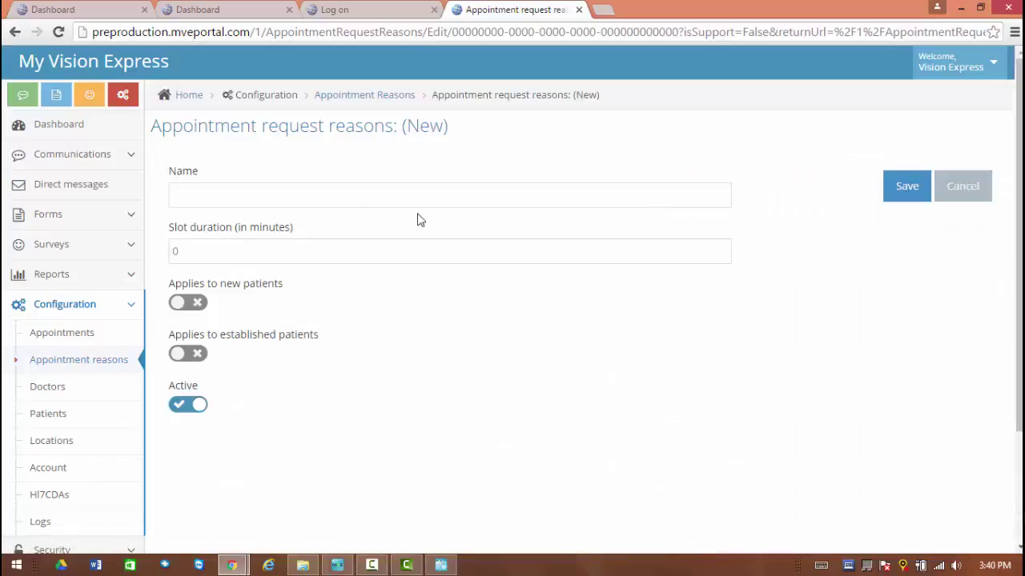
click(353, 196)
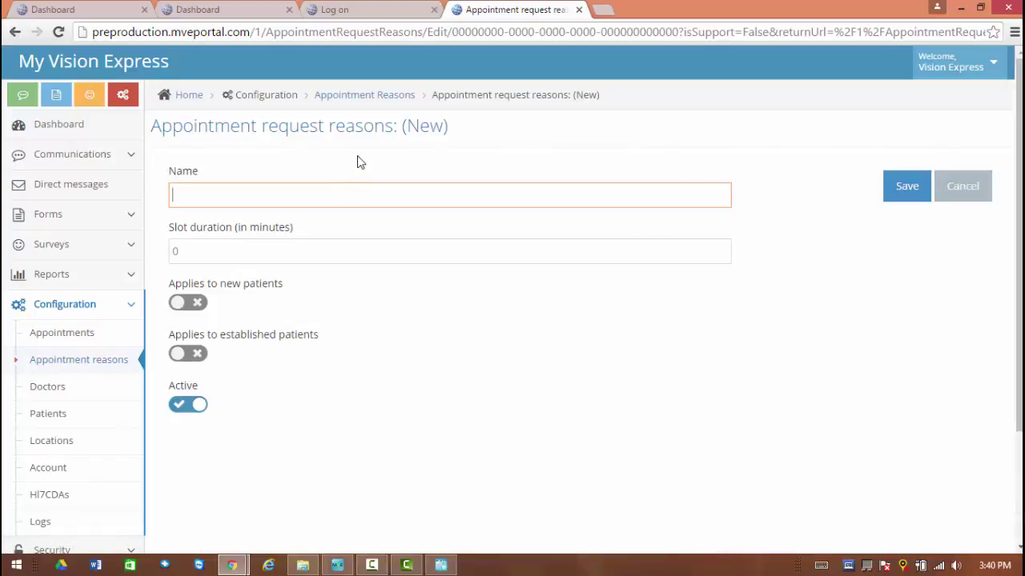
text(New Appointment)
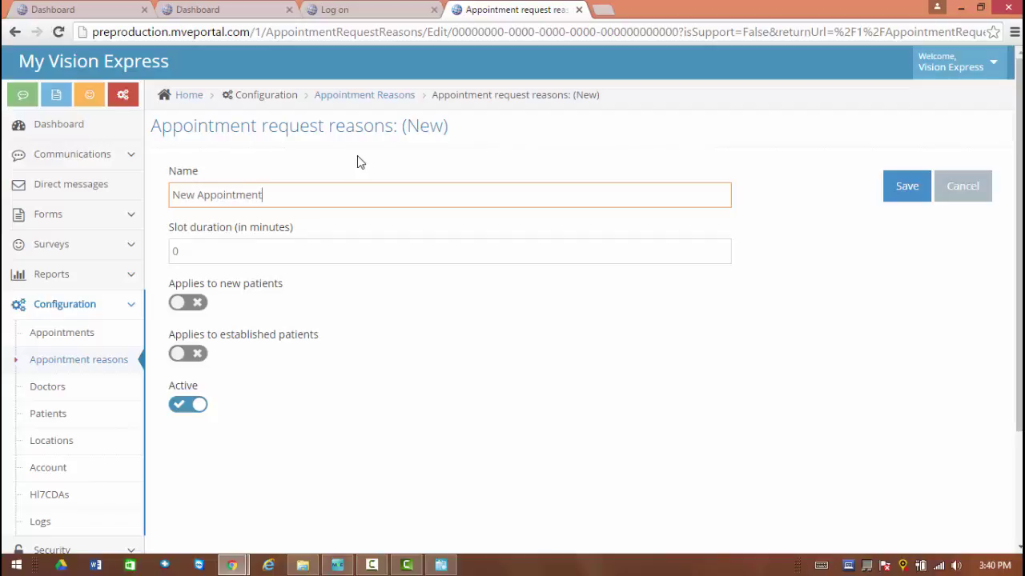
click(369, 253)
key(BackSpace)
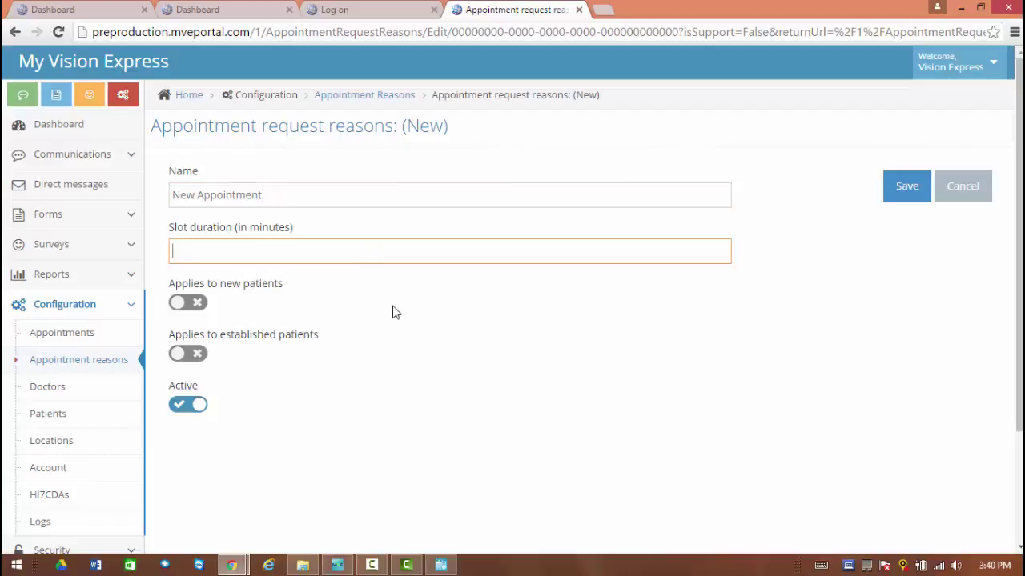
text(45)
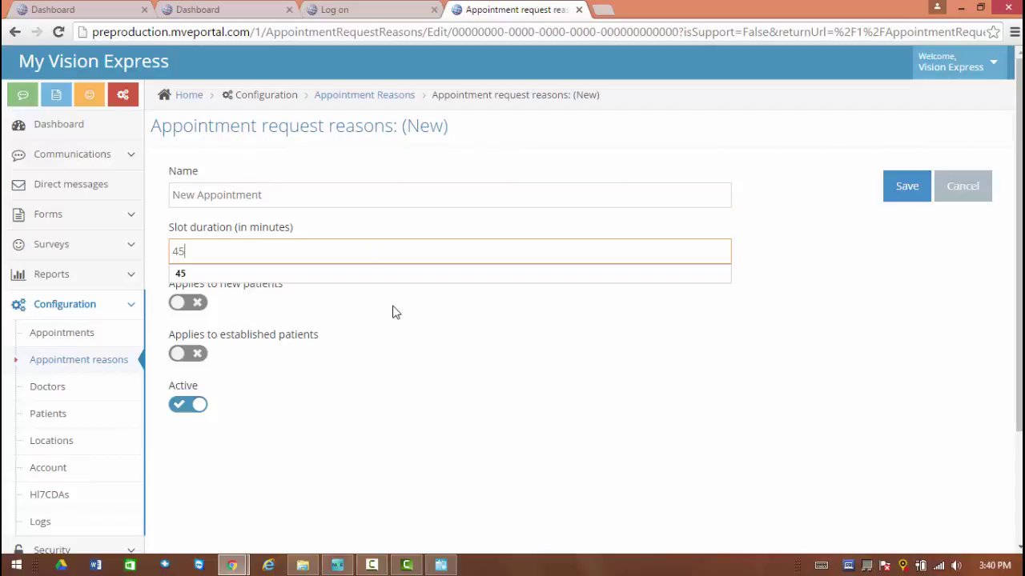
Make the New Appointment reason apply to both new and established patients, save it, and check the appointment reasons list
click(393, 312)
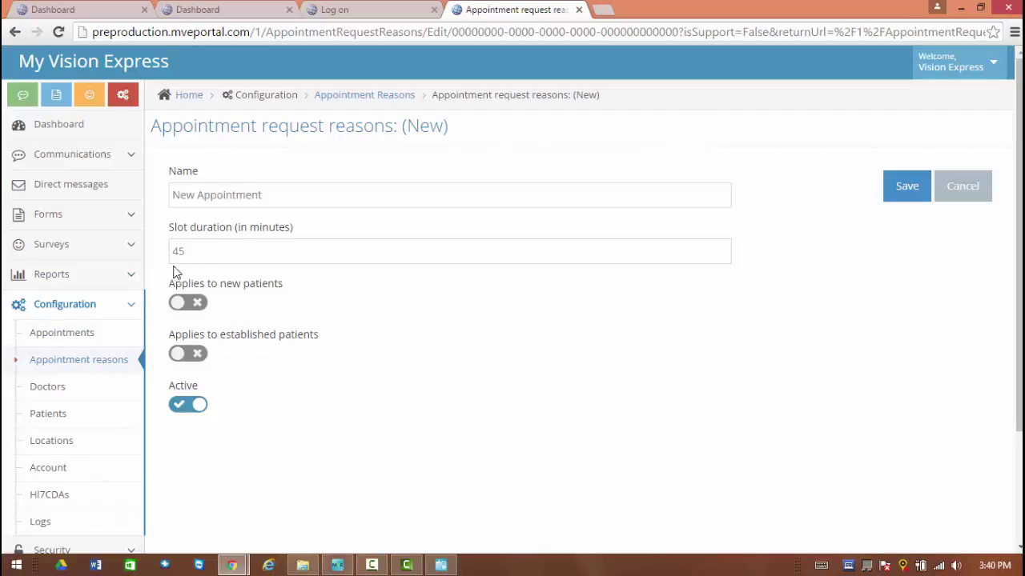
click(192, 305)
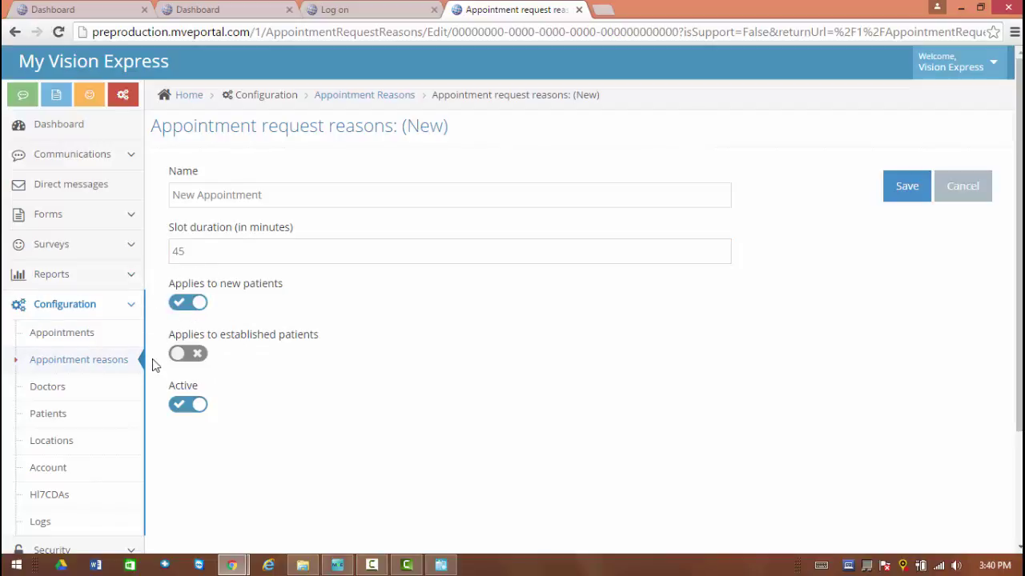
click(194, 357)
click(911, 193)
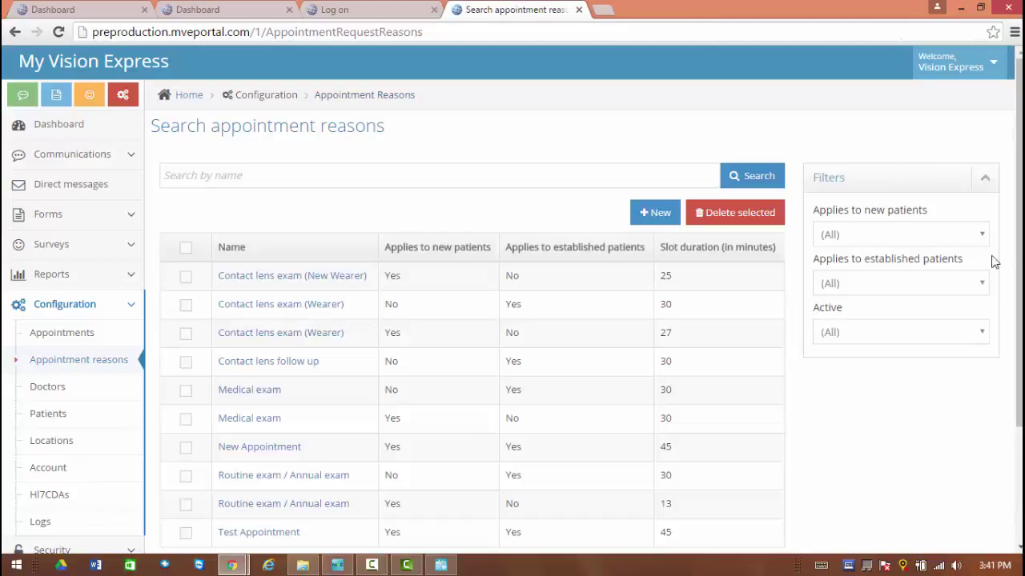
scroll(678, 396, down, 1)
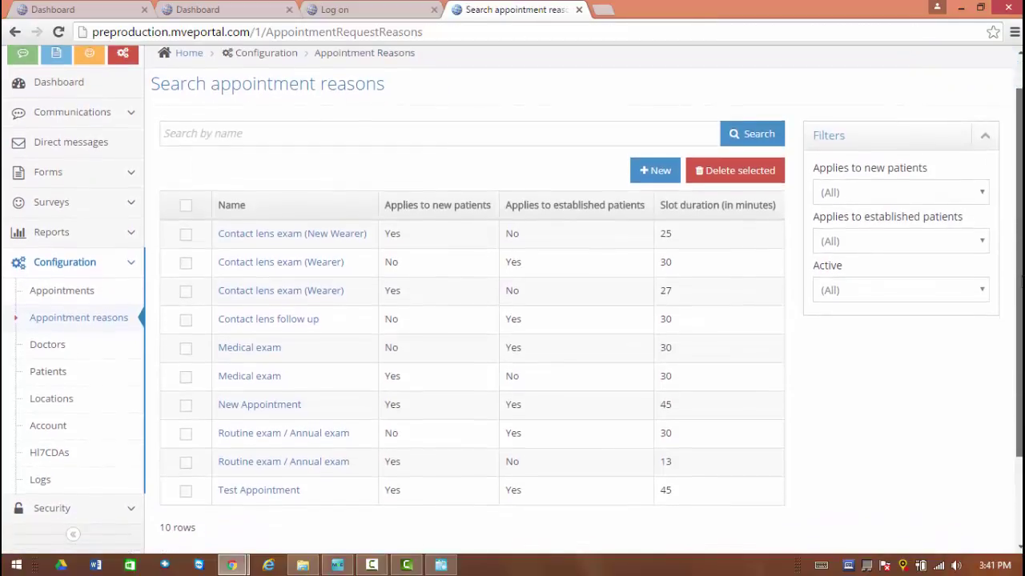